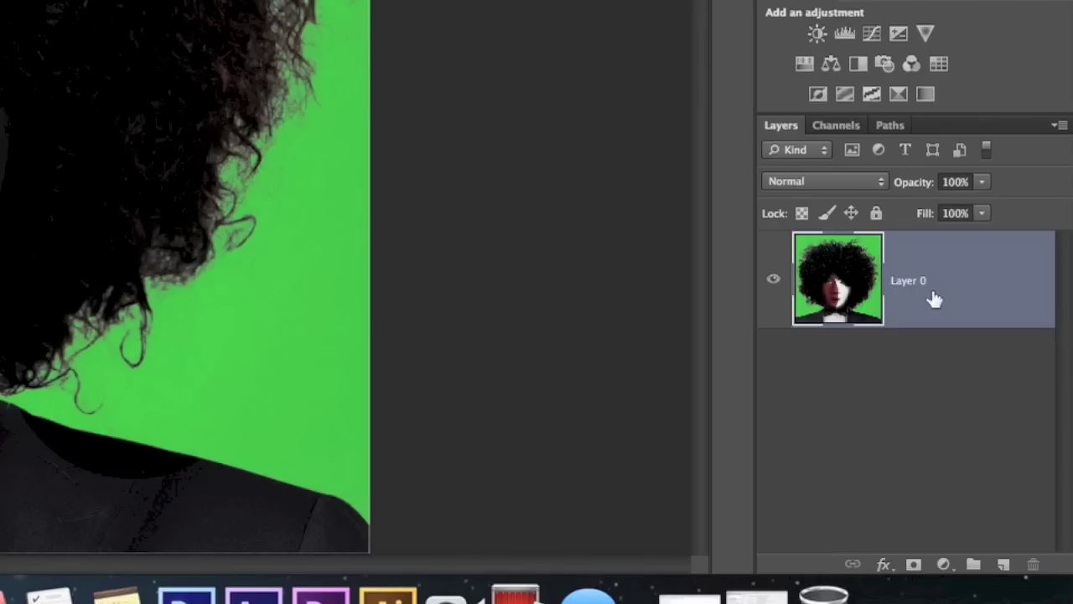
Duplicate Layer 0 onto the New Layer button to create 'Layer 0 copy'.
mouse_move(961, 442)
mouse_down()
mouse_move(991, 561)
mouse_move(1002, 560)
mouse_up()
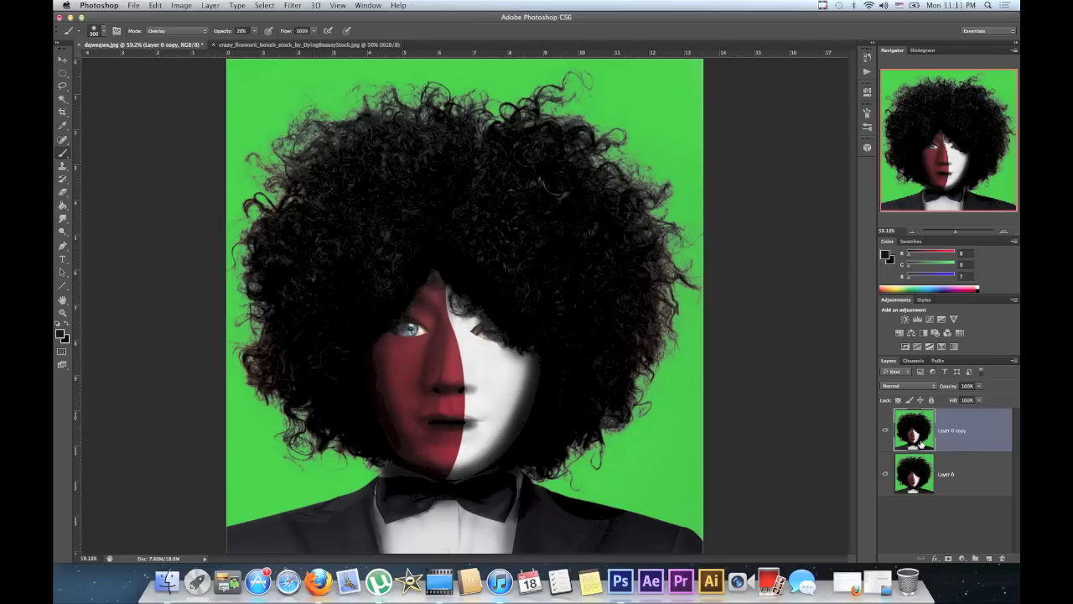
Copy the whole bokeh firework image and paste it into the portrait as Layer 1.
click(261, 45)
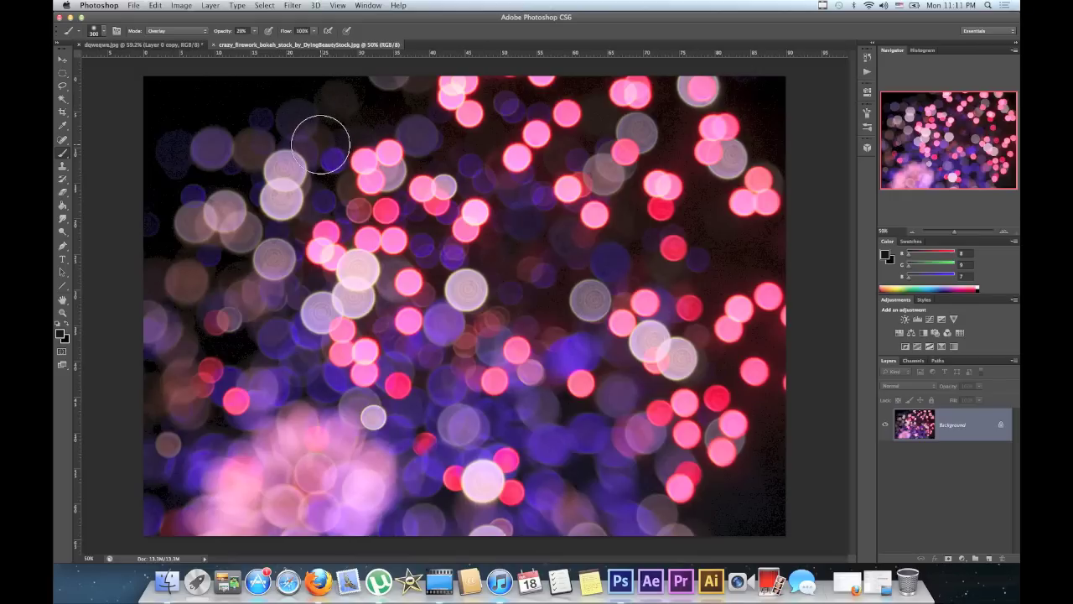
click(184, 59)
key(ctrl+a)
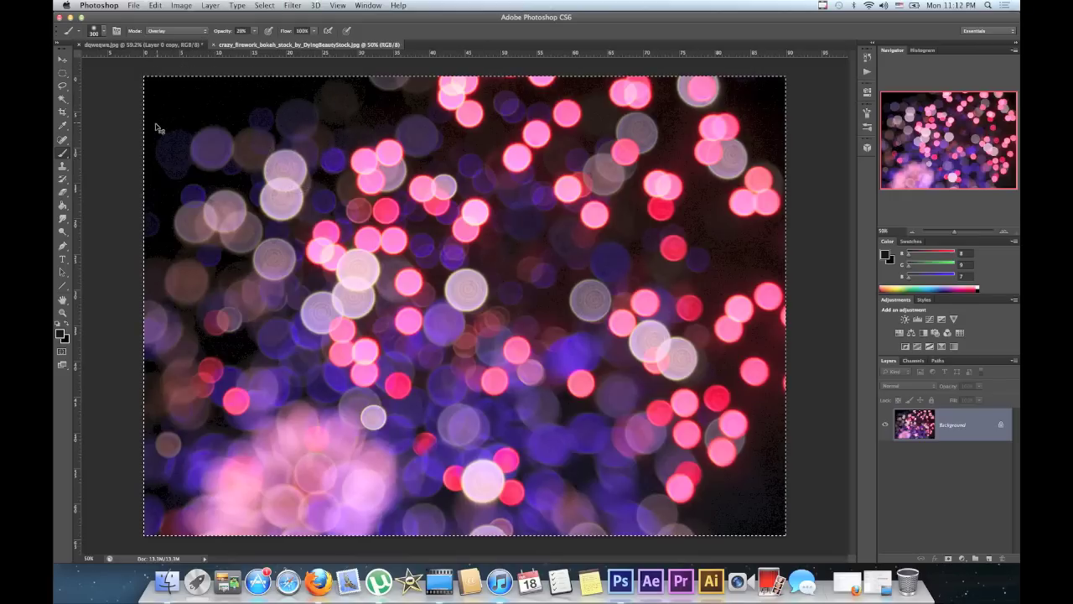
click(155, 121)
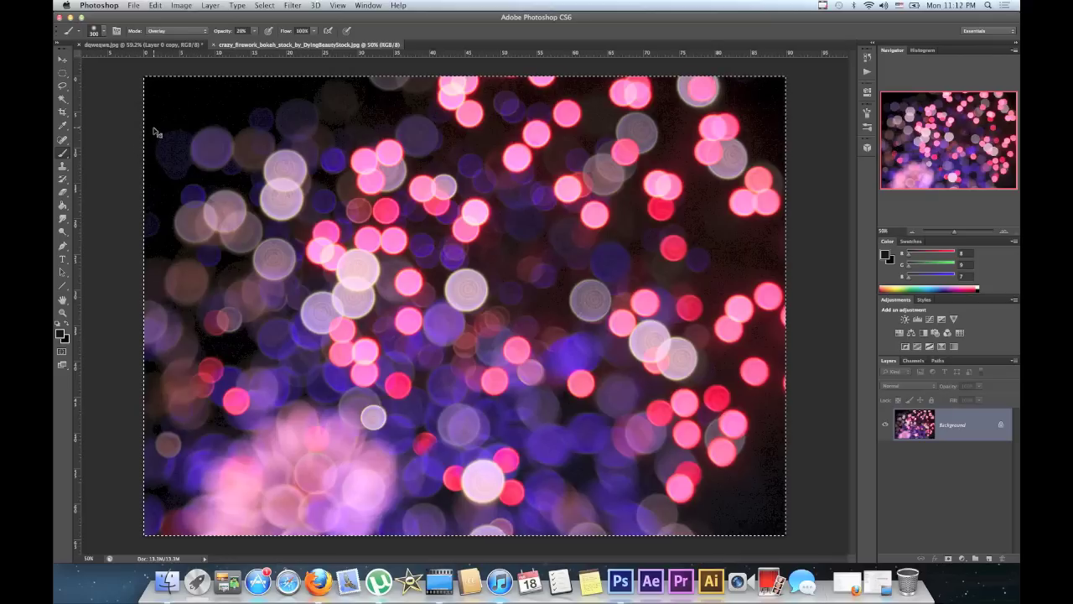
key(ctrl+c)
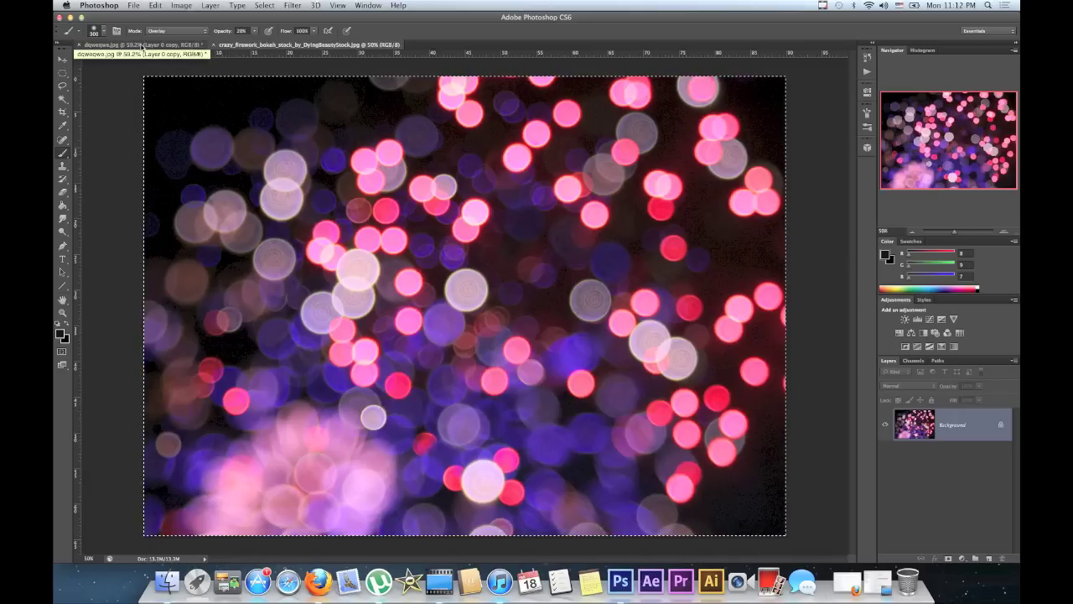
click(140, 45)
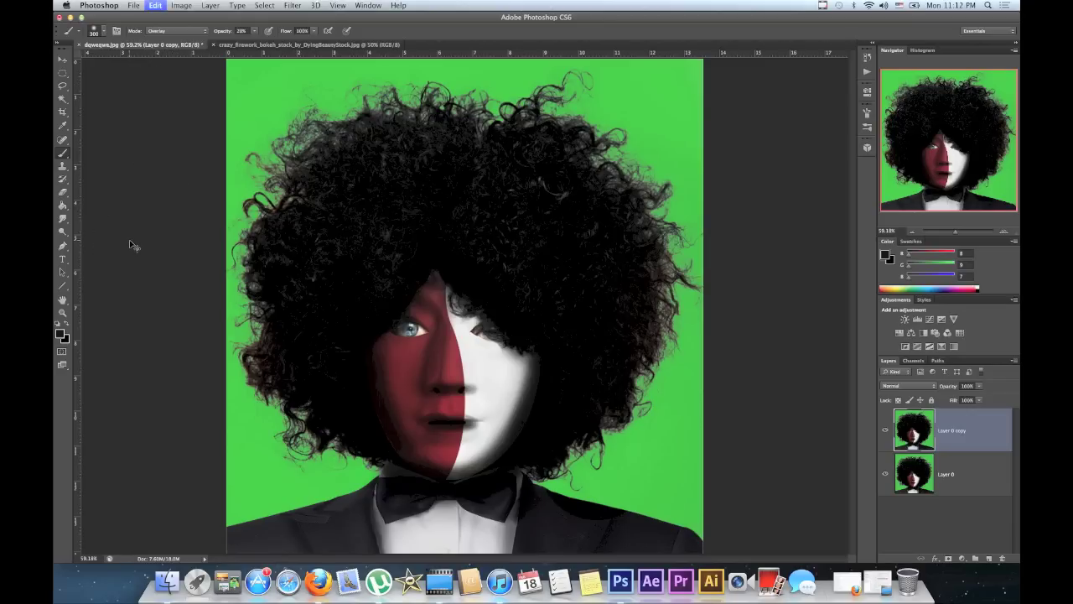
key(ctrl+v)
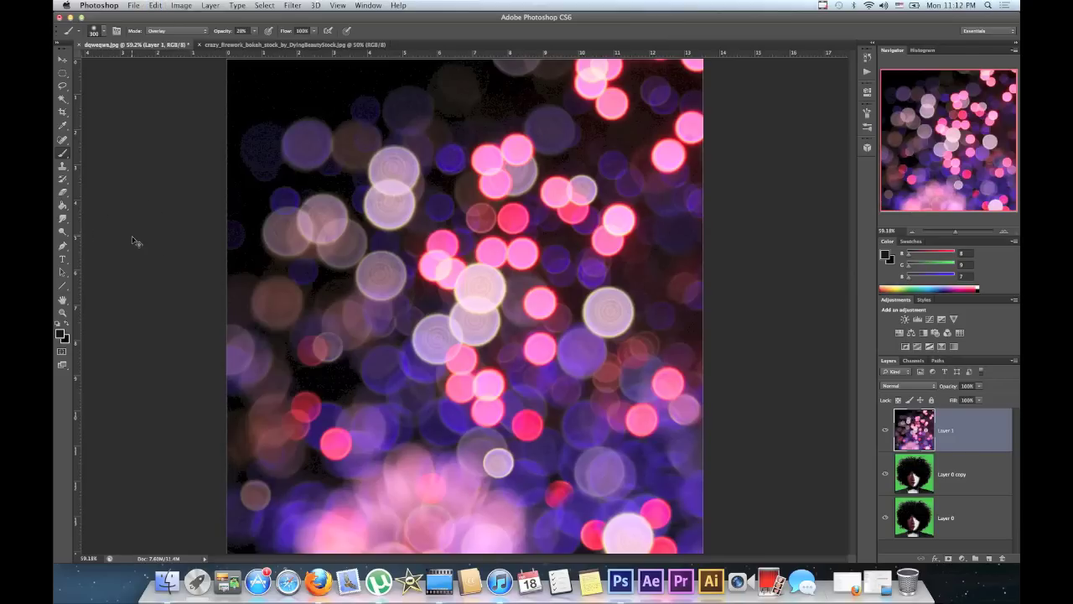
Scale the bokeh Layer 1 down to the canvas size and move it below Layer 0 copy.
key(ctrl+minus)
key(ctrl+minus)
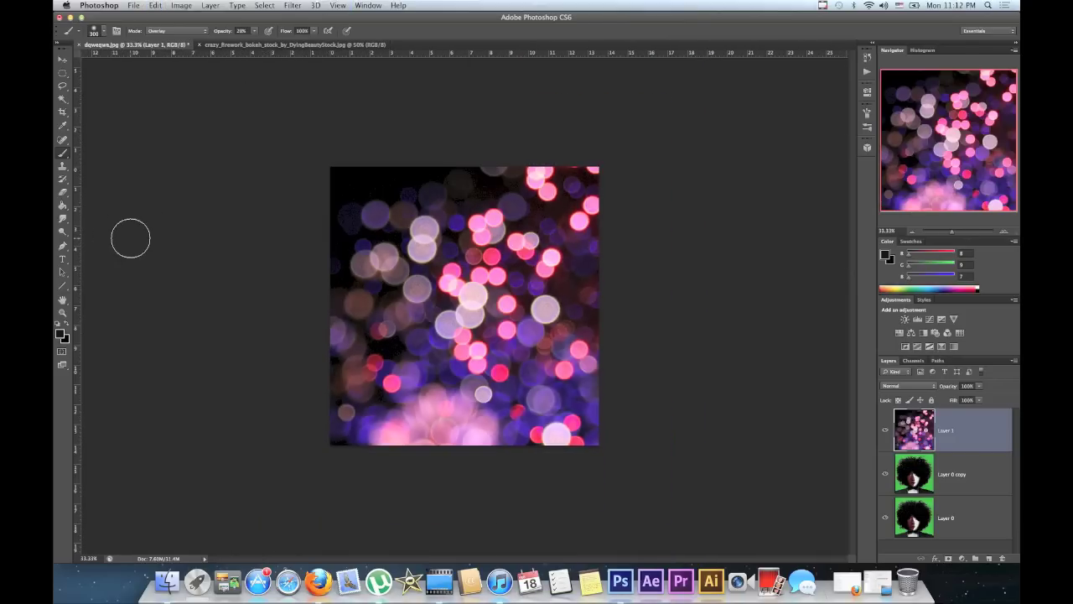
key(ctrl+t)
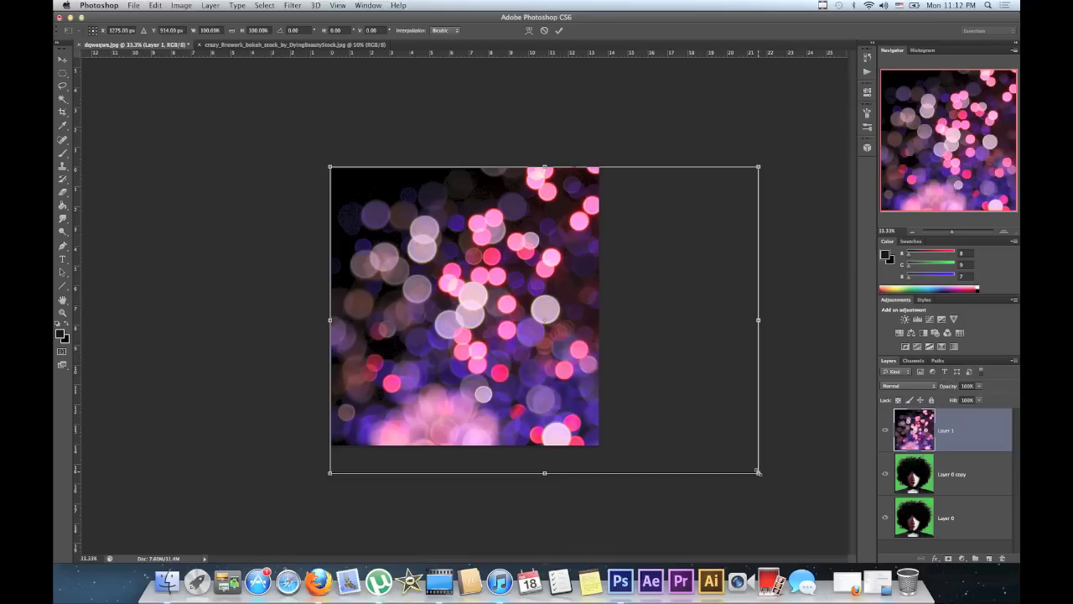
key(Return)
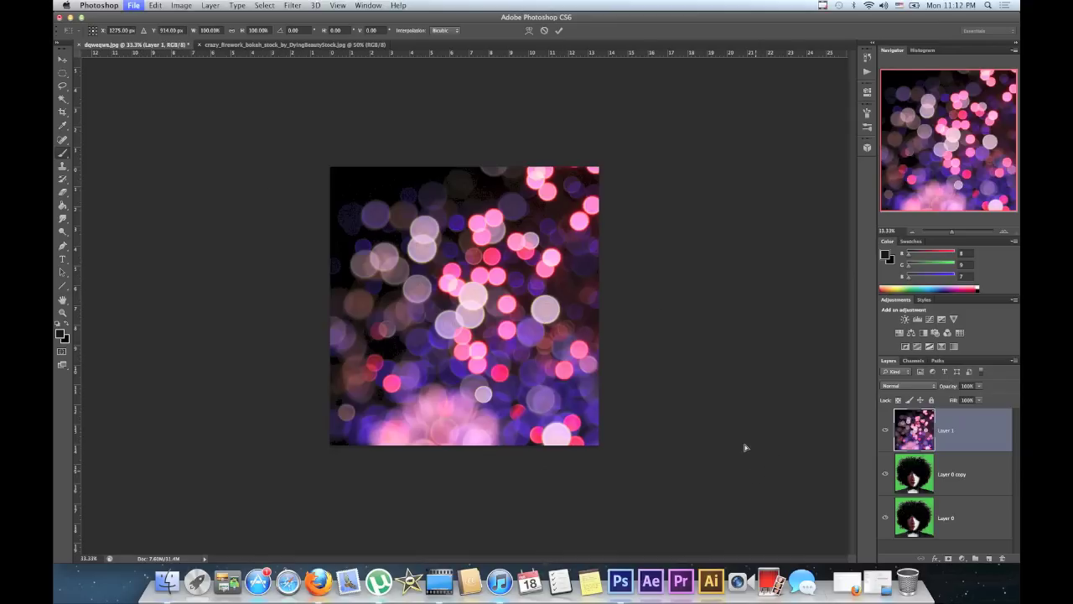
key(ctrl+shift+s)
click(643, 360)
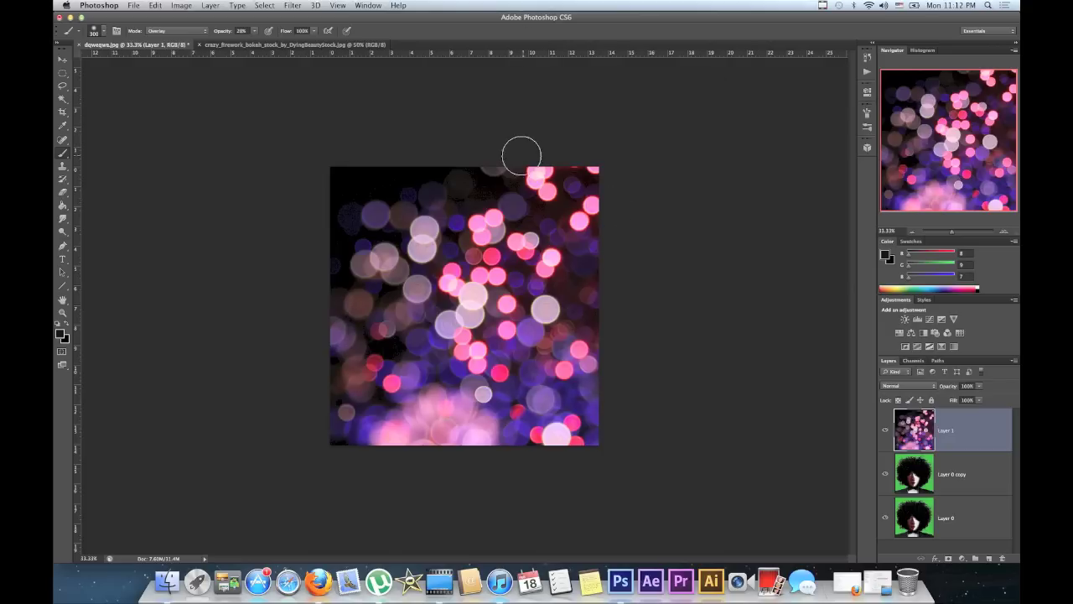
key(ctrl+t)
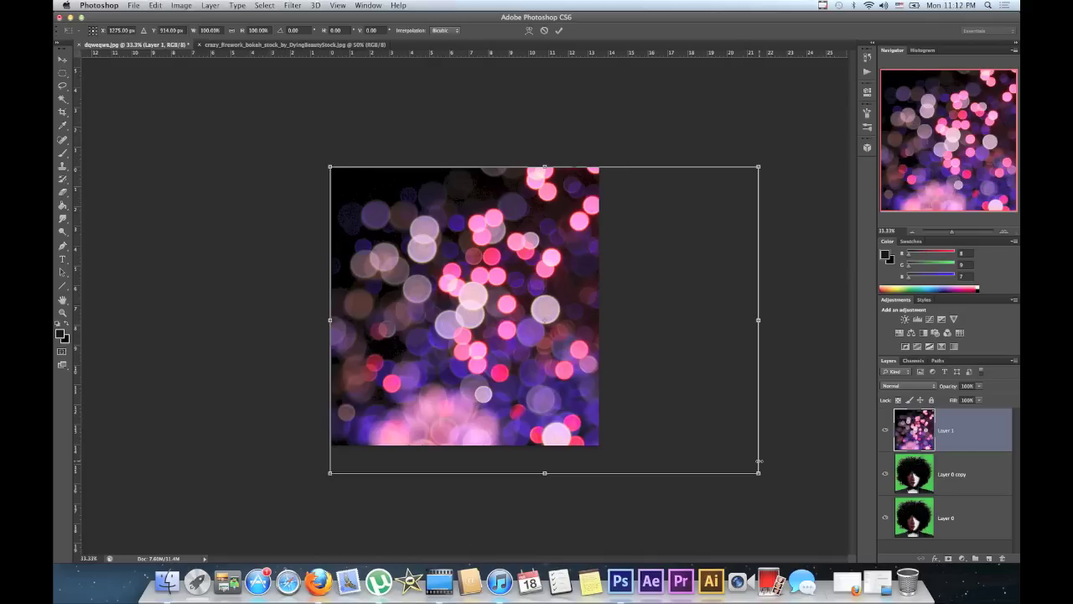
drag(758, 474, 713, 460)
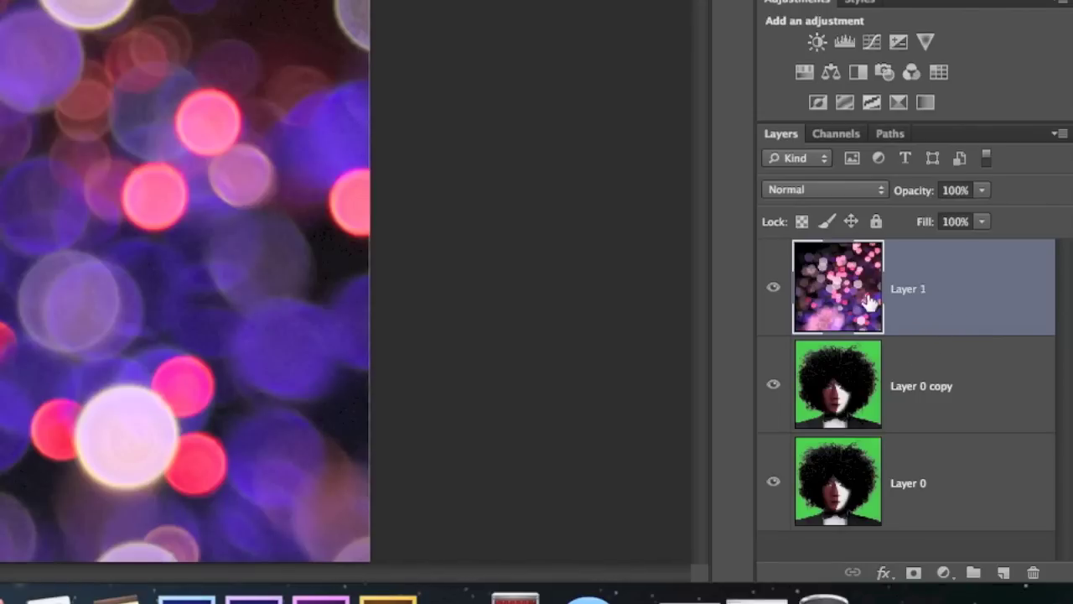
mouse_move(858, 304)
mouse_down()
mouse_move(925, 391)
mouse_move(864, 427)
mouse_up()
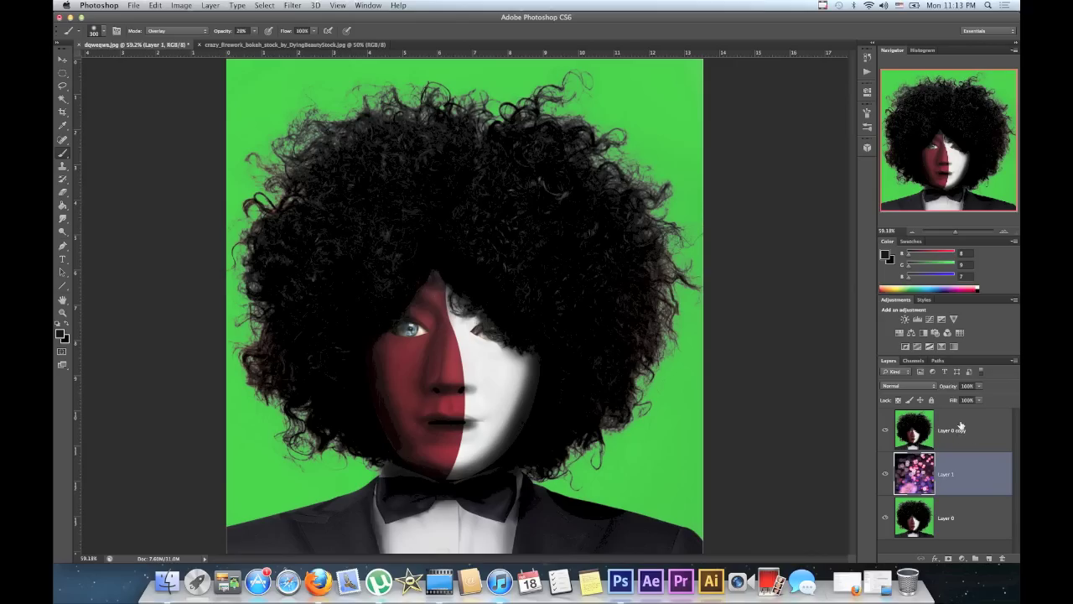
Select Layer 0 copy and switch to the Background Eraser tool.
click(961, 427)
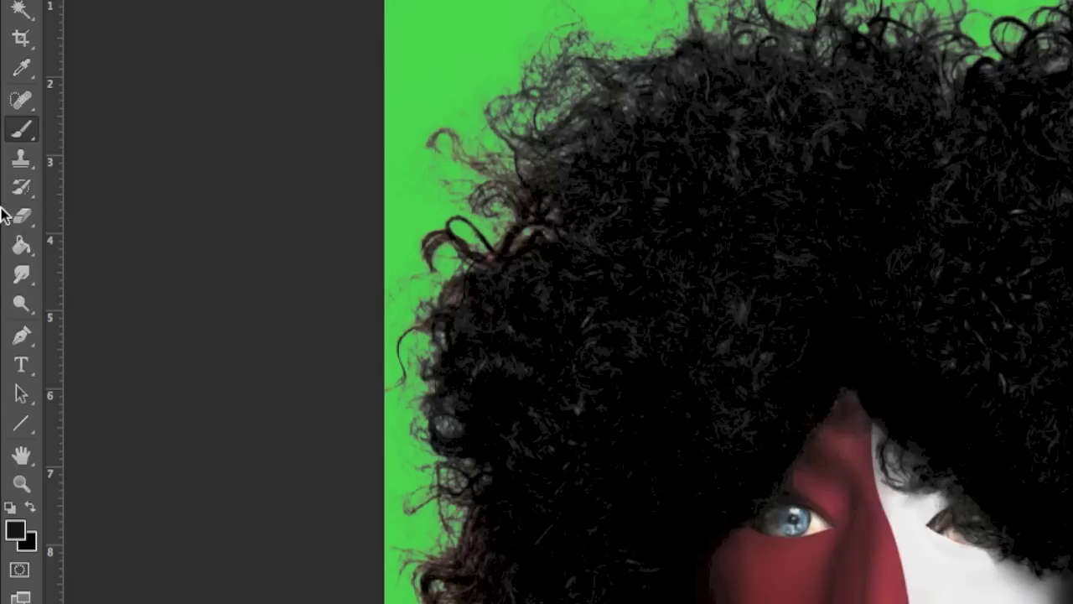
right_click(22, 219)
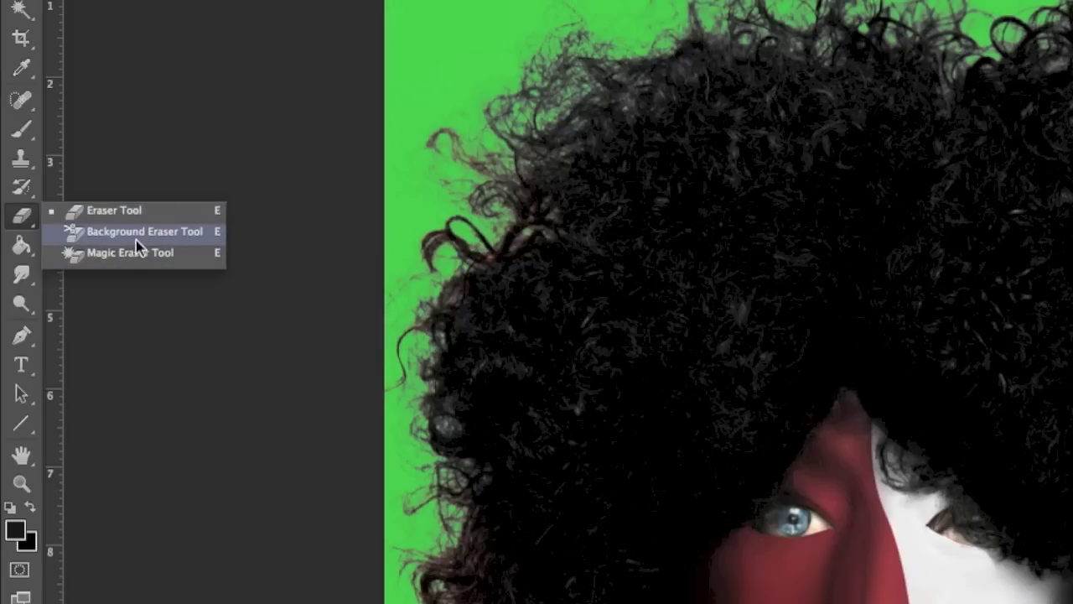
click(146, 239)
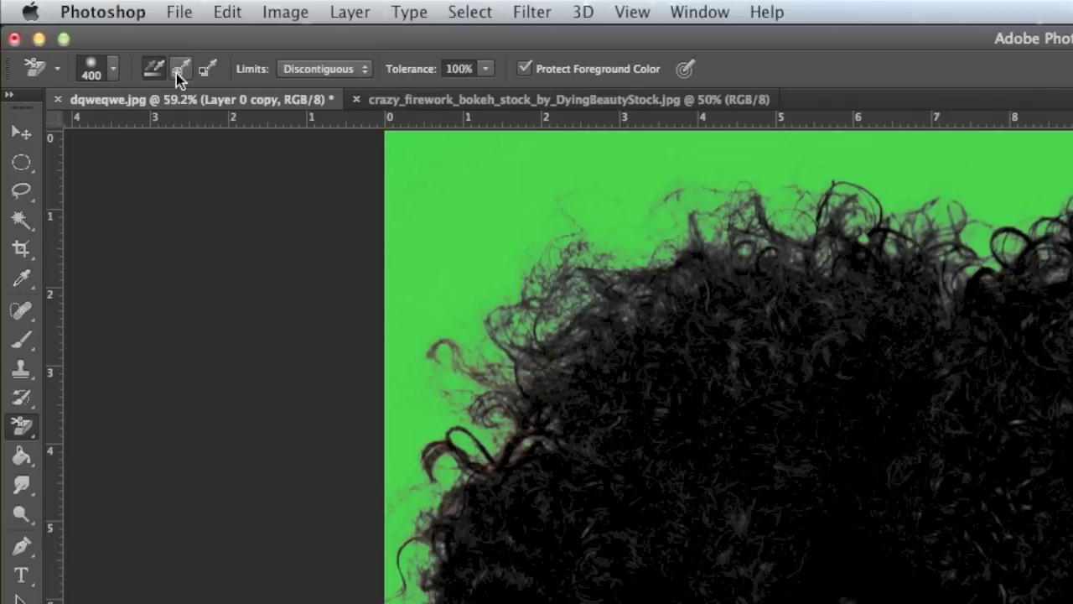
Set the Background Eraser to Sampling Once, about 25% tolerance and a 300 brush, undoing a test stroke.
click(177, 71)
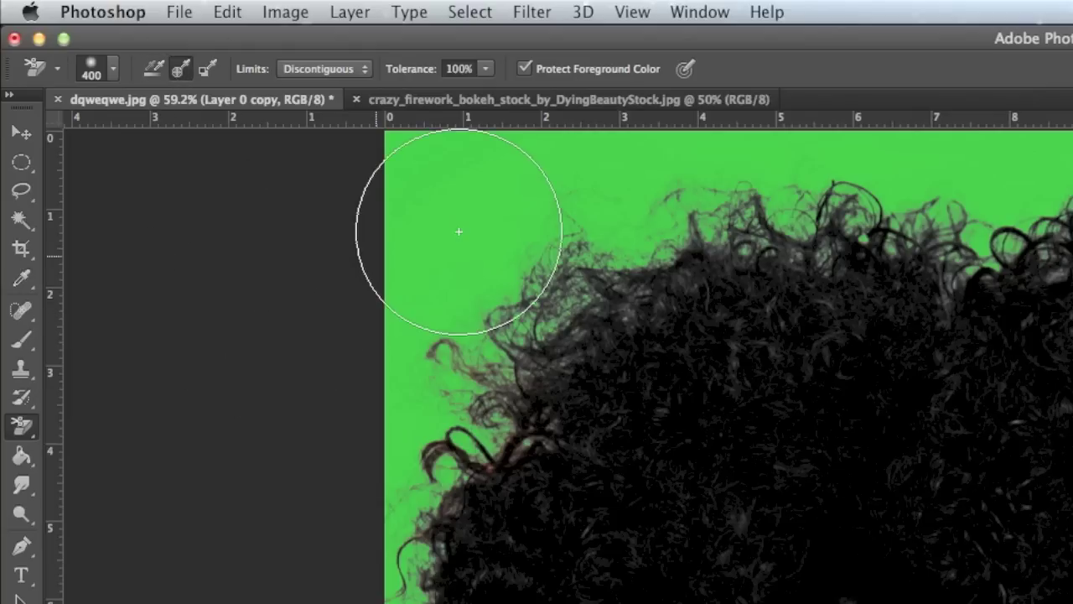
click(486, 70)
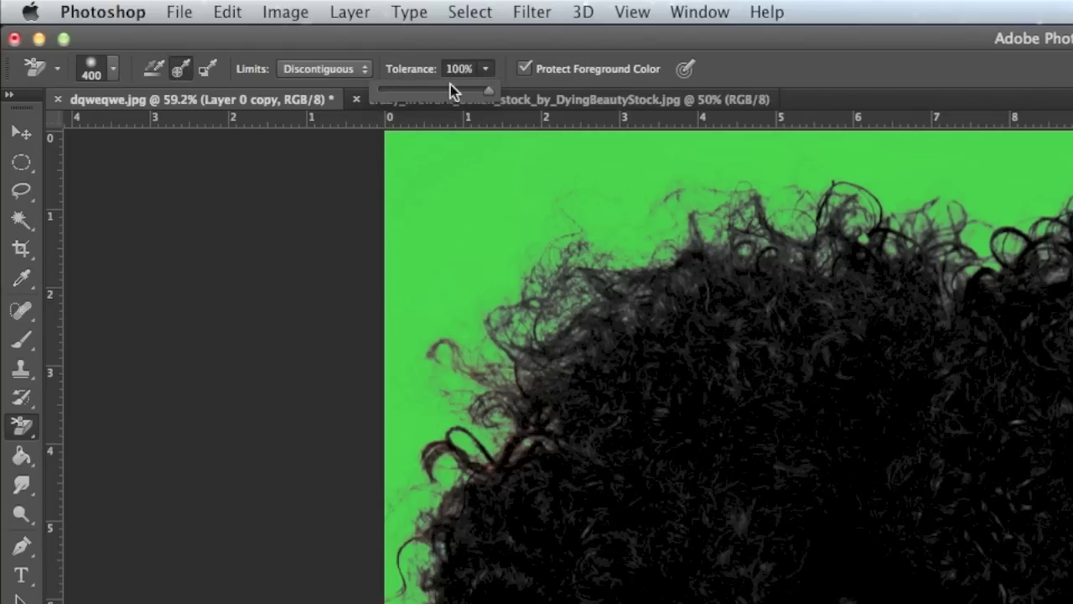
mouse_move(431, 88)
mouse_down()
mouse_move(413, 88)
mouse_move(423, 91)
mouse_up()
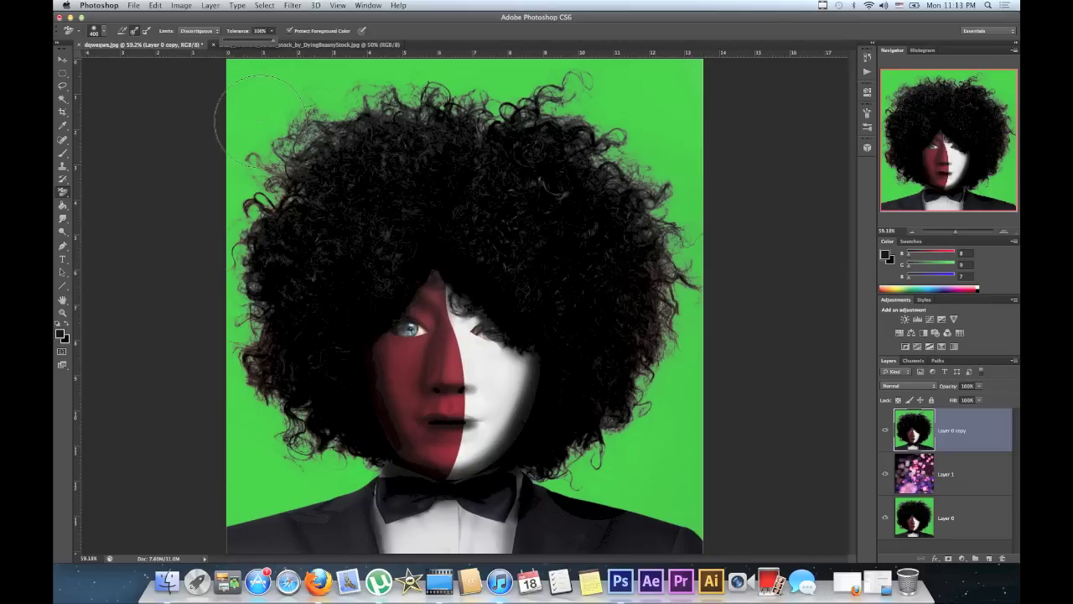
mouse_move(272, 105)
mouse_down()
mouse_move(284, 111)
mouse_move(288, 91)
mouse_move(276, 113)
mouse_up()
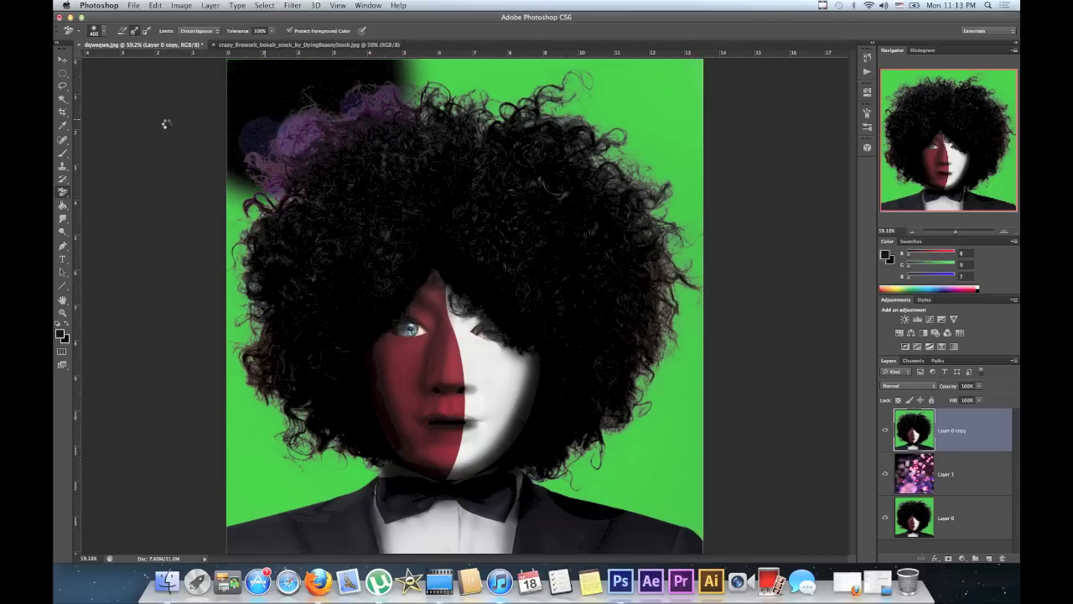
key(super+z)
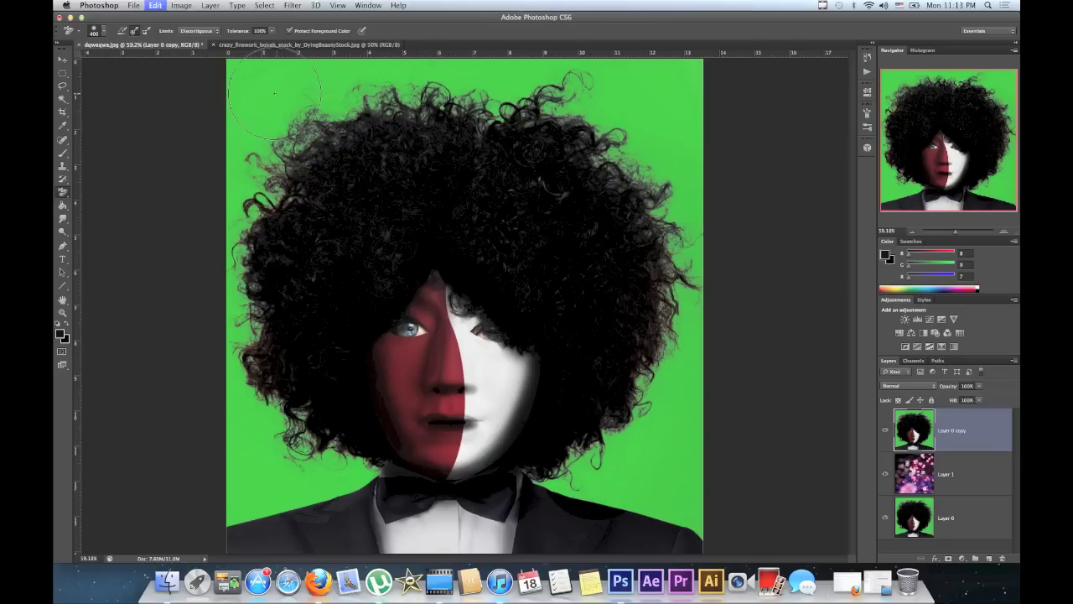
drag(272, 35, 259, 43)
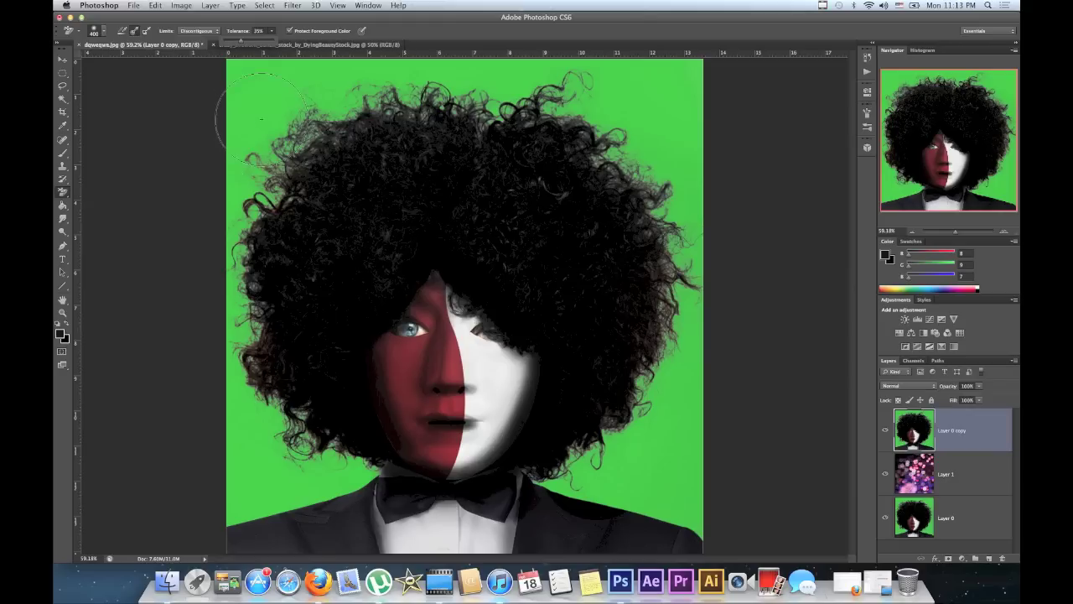
key(bracketleft)
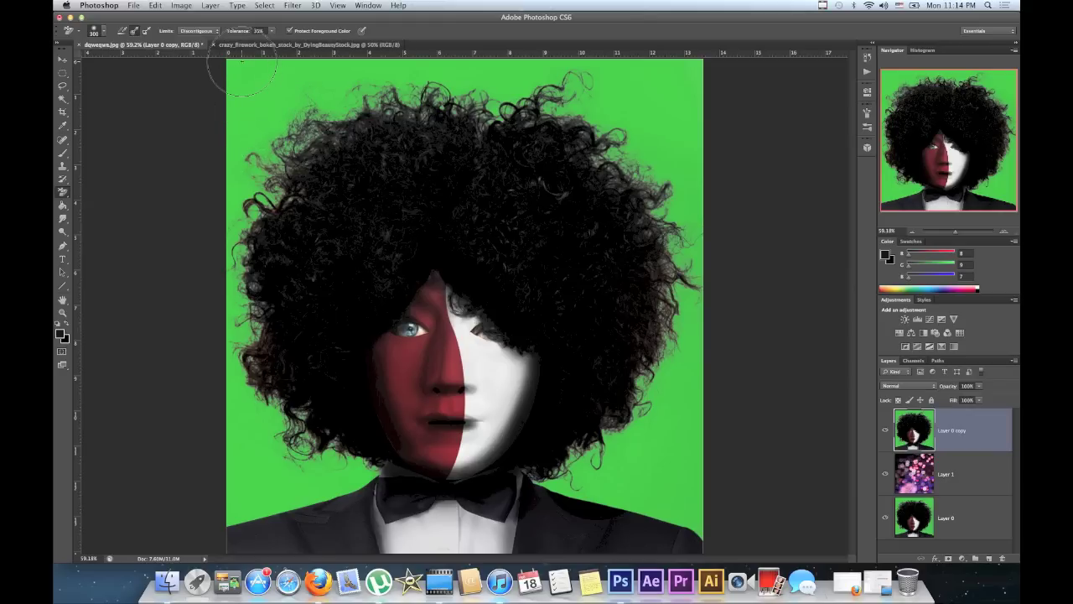
Erase the green backdrop at the lower-left, lower-right and upper-right hair edges of Layer 0 copy.
mouse_move(362, 472)
mouse_down()
mouse_move(250, 396)
mouse_move(341, 77)
mouse_move(587, 84)
mouse_move(671, 109)
mouse_move(695, 192)
mouse_move(684, 381)
mouse_move(707, 461)
mouse_move(609, 497)
mouse_up()
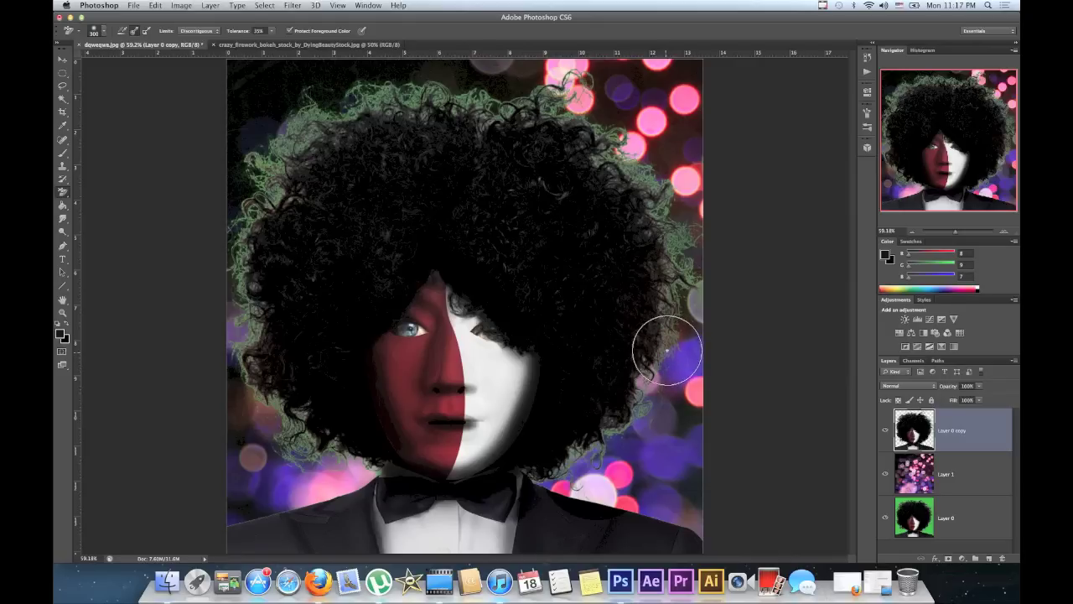
mouse_move(642, 417)
mouse_down()
mouse_move(575, 455)
mouse_move(570, 475)
mouse_move(542, 470)
mouse_up()
mouse_move(680, 232)
mouse_down()
mouse_move(652, 187)
mouse_move(663, 156)
mouse_move(602, 149)
mouse_move(608, 124)
mouse_move(568, 112)
mouse_move(567, 95)
mouse_move(510, 96)
mouse_move(501, 112)
mouse_move(424, 91)
mouse_move(308, 104)
mouse_move(280, 162)
mouse_move(265, 168)
mouse_move(270, 191)
mouse_move(240, 244)
mouse_move(232, 311)
mouse_move(251, 322)
mouse_move(233, 247)
mouse_move(252, 180)
mouse_move(237, 249)
mouse_move(256, 330)
mouse_up()
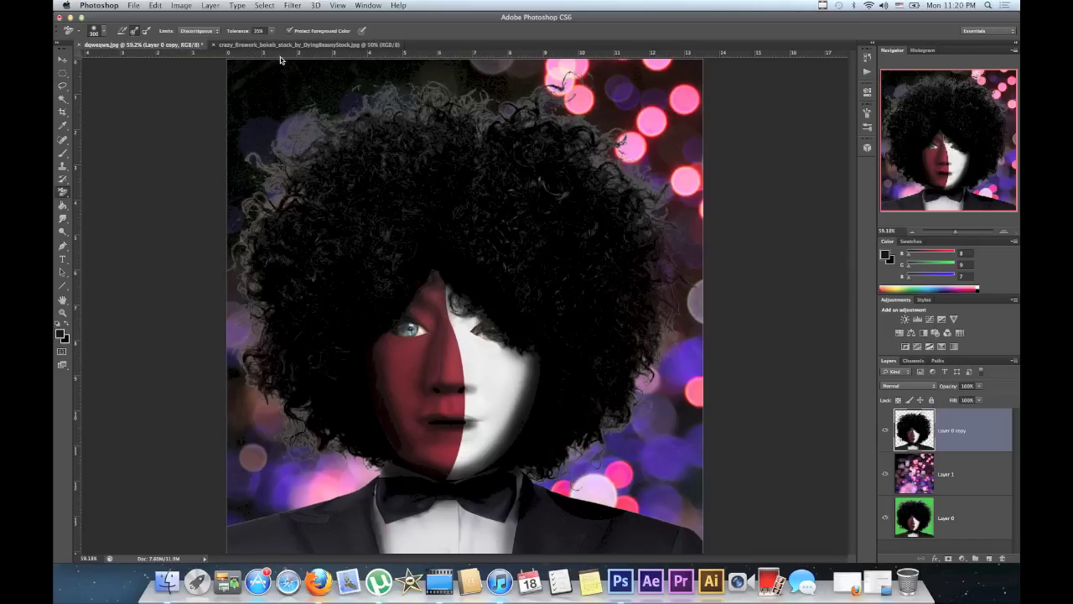
Undo the last stroke, then erase the remaining green and dark fringe along the right and lower-left hair edges.
key(super+z)
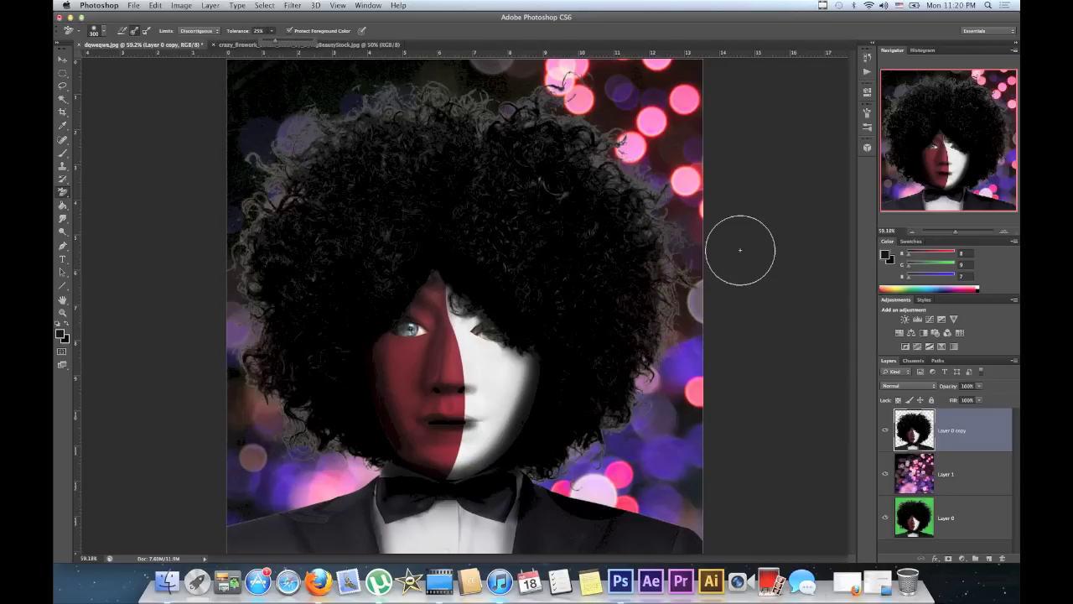
mouse_move(673, 270)
mouse_down()
mouse_move(682, 347)
mouse_move(667, 188)
mouse_move(555, 95)
mouse_move(480, 112)
mouse_move(419, 89)
mouse_move(297, 125)
mouse_move(247, 206)
mouse_move(252, 326)
mouse_move(294, 439)
mouse_up()
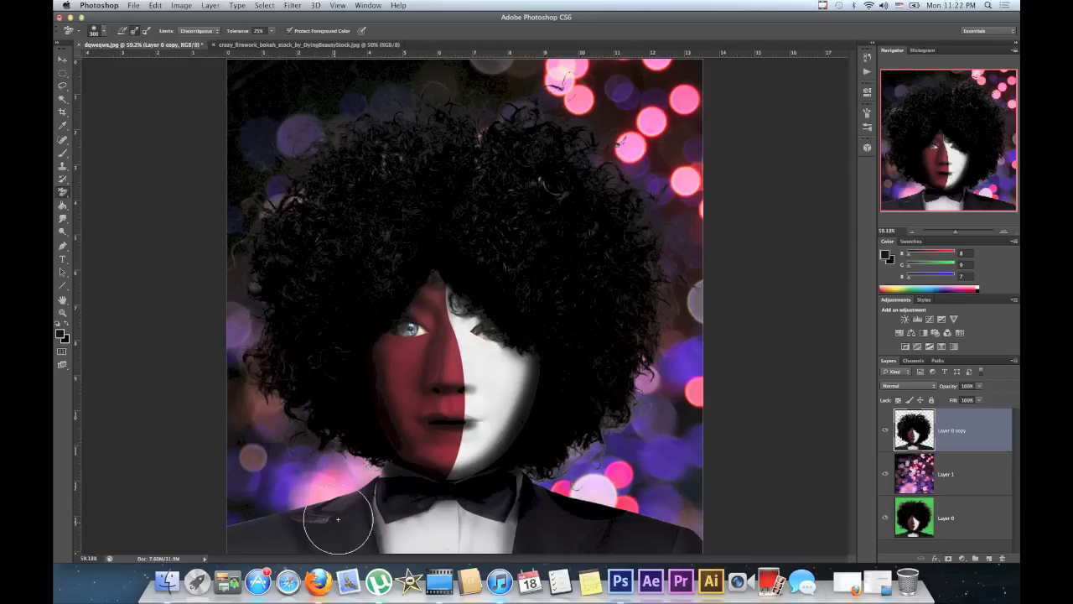
drag(340, 463, 270, 461)
mouse_move(569, 452)
mouse_down()
mouse_move(628, 427)
mouse_move(613, 432)
mouse_up()
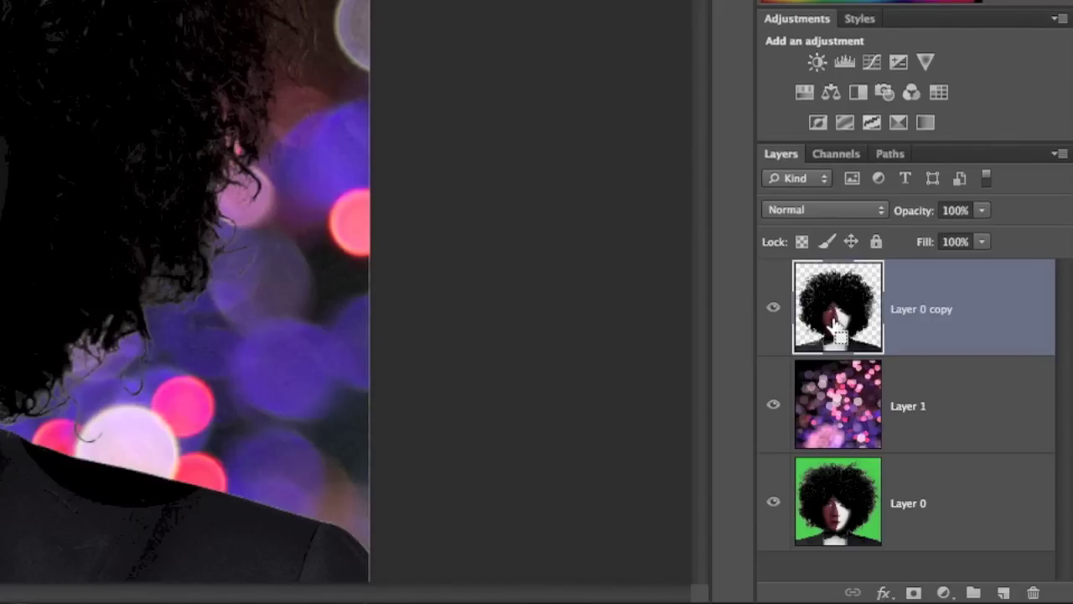
Load Layer 0 copy's pixels as a selection and add it as a layer mask on Layer 0.
ctrl+click(839, 317)
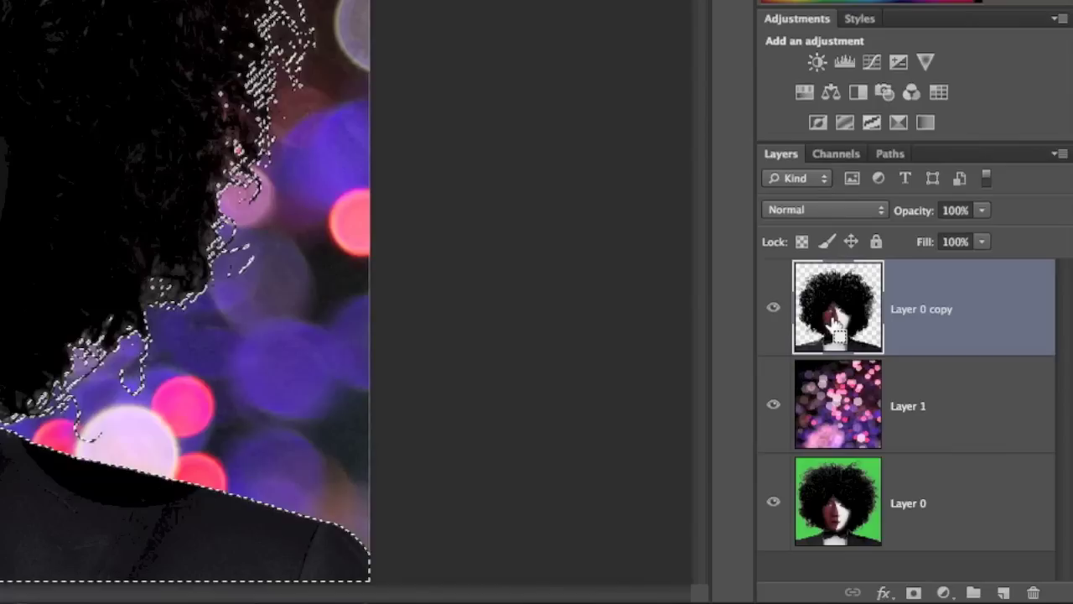
click(964, 497)
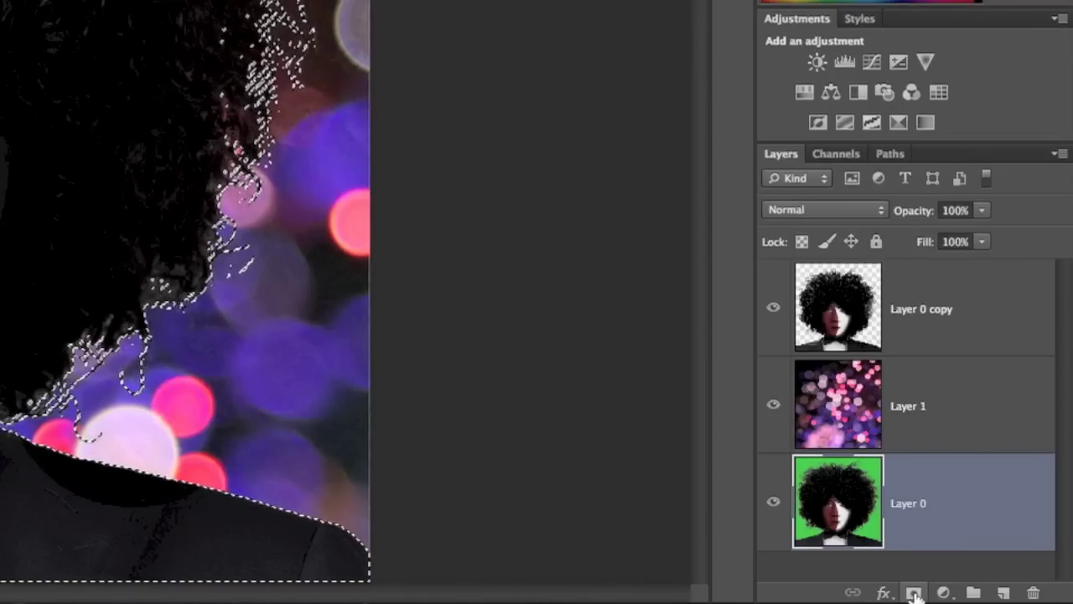
click(913, 594)
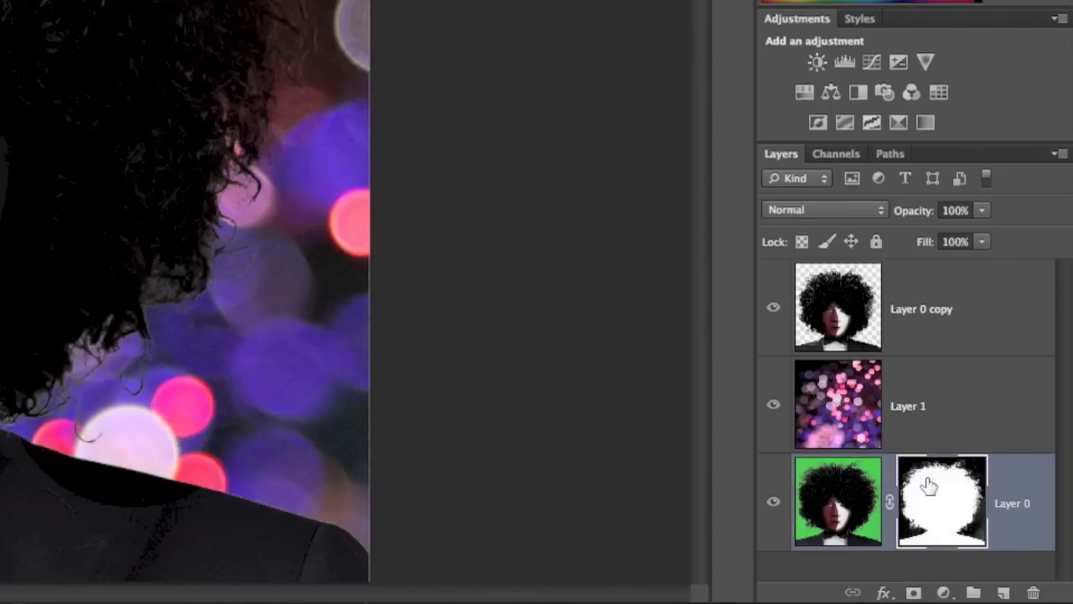
Hide Layer 0 copy and move Layer 0 above the bokeh Layer 1.
click(773, 312)
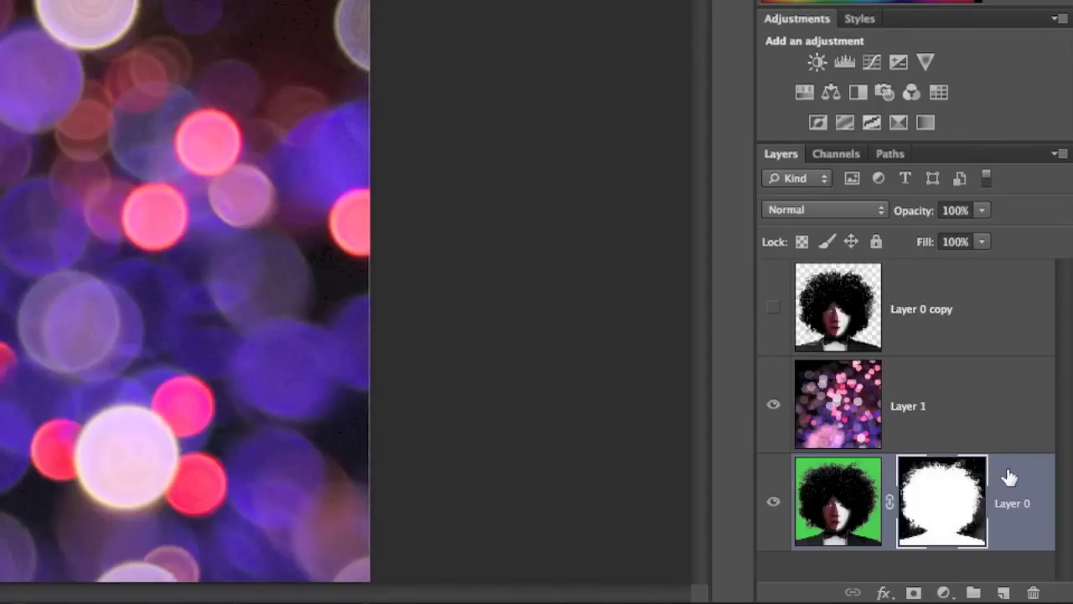
mouse_move(1012, 484)
mouse_down()
mouse_move(1018, 383)
mouse_move(1007, 346)
mouse_up()
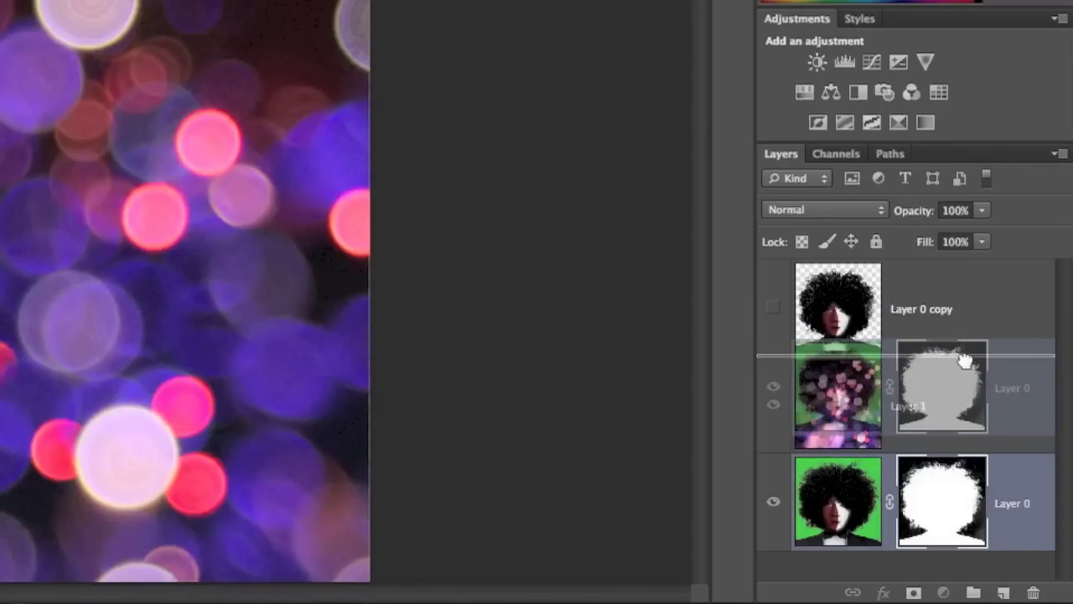
drag(1007, 346, 1012, 355)
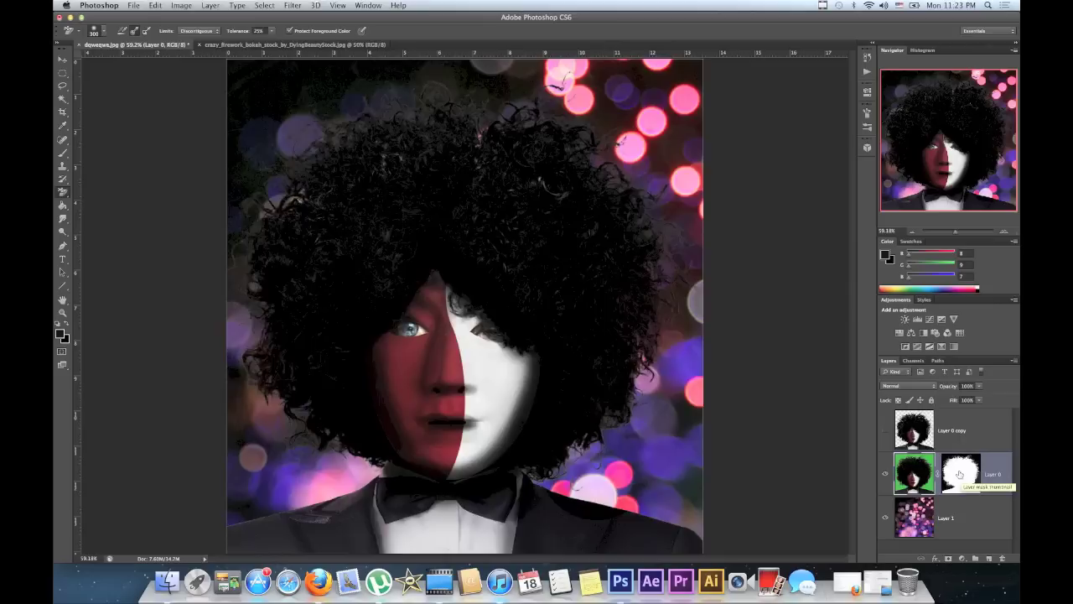
Show Layer 0's mask alone on the canvas and set the Brush tool to Overlay mode.
alt+click(961, 476)
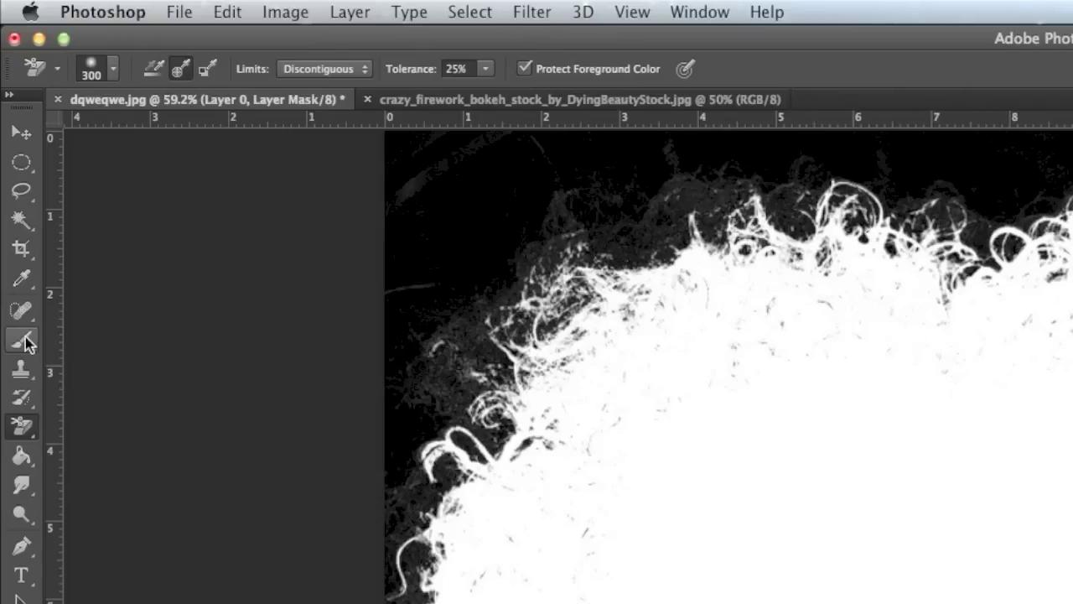
click(62, 151)
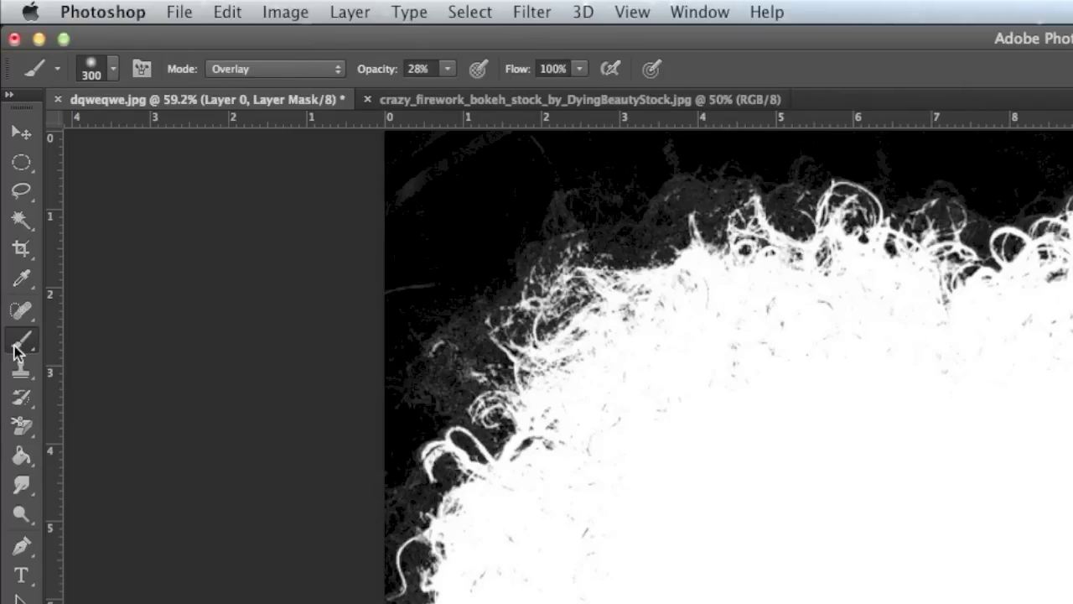
click(334, 77)
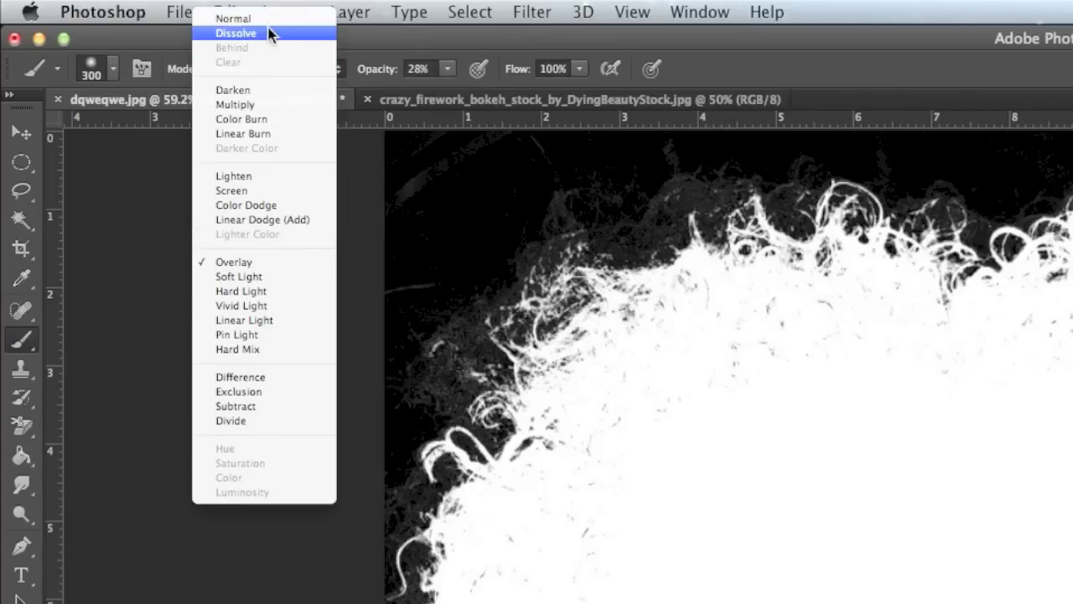
click(374, 226)
click(314, 74)
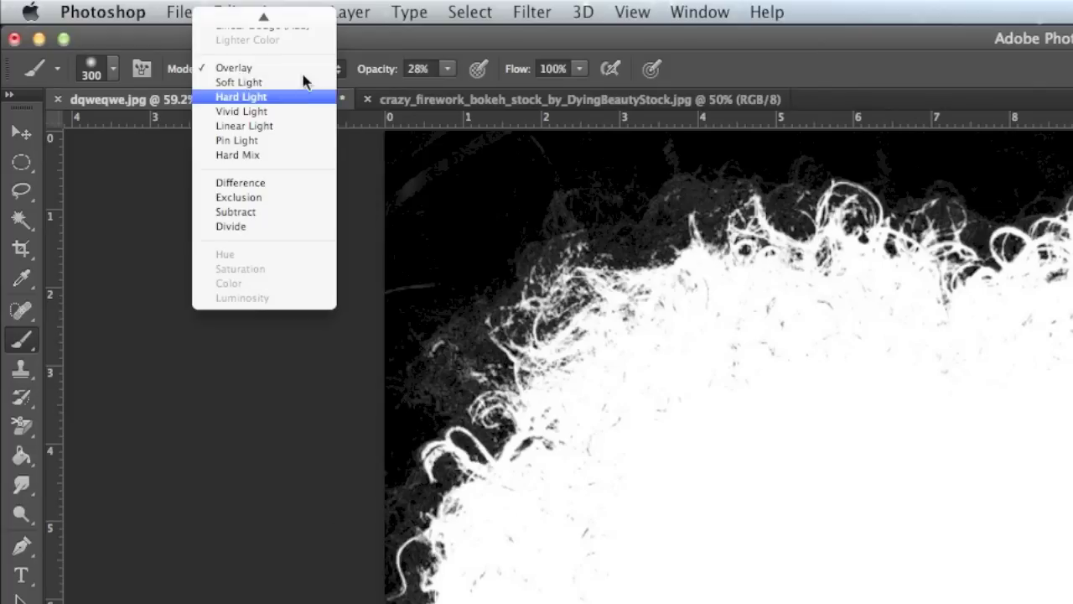
click(210, 444)
Raise brush opacity to 100% and paint black over the grey haze around the mask's hair edges.
drag(452, 69, 581, 81)
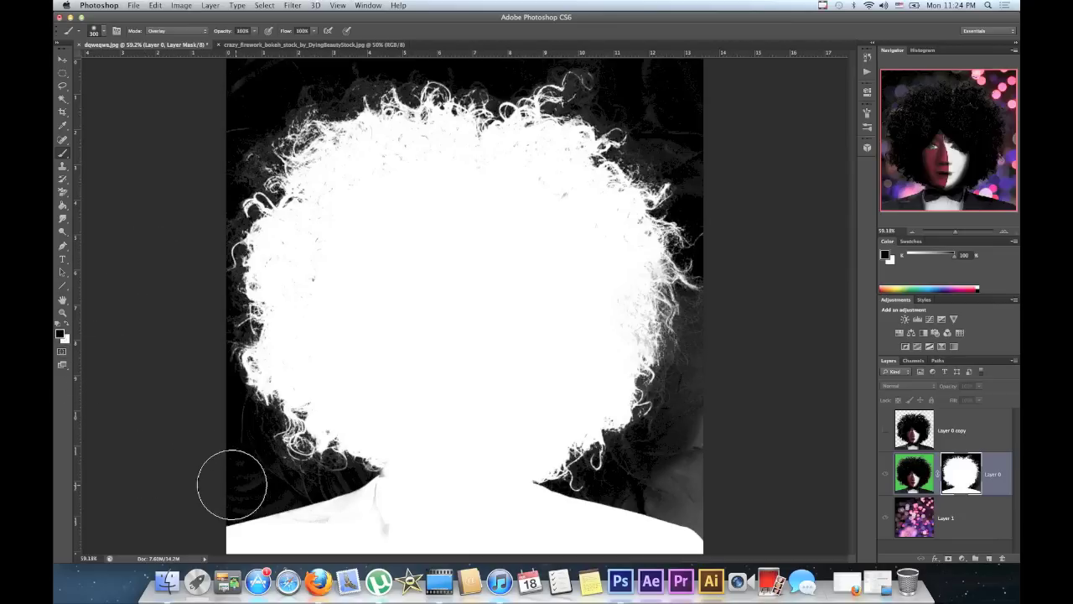
mouse_move(261, 479)
mouse_down()
mouse_move(240, 491)
mouse_move(255, 489)
mouse_up()
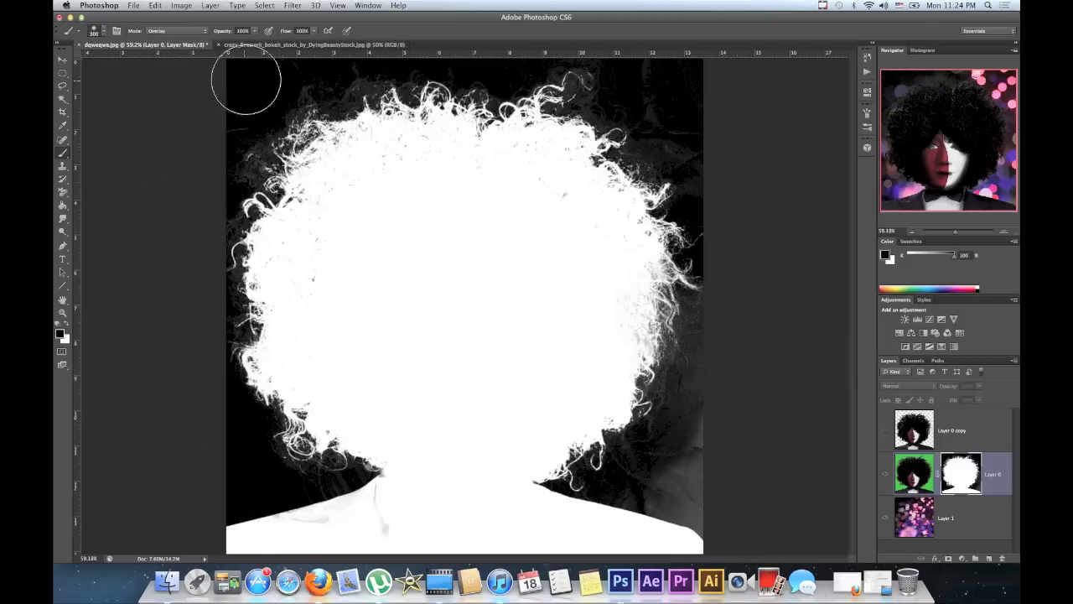
mouse_move(633, 72)
mouse_down()
mouse_move(670, 120)
mouse_move(724, 340)
mouse_move(693, 434)
mouse_move(697, 510)
mouse_move(651, 512)
mouse_move(642, 486)
mouse_move(648, 473)
mouse_move(656, 492)
mouse_move(702, 377)
mouse_up()
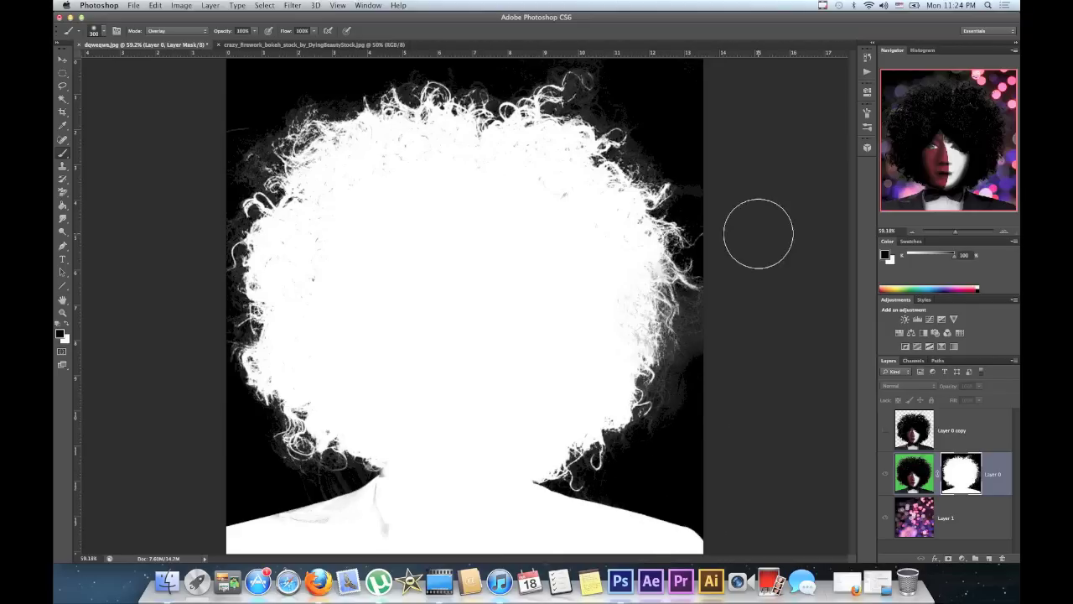
drag(705, 336, 712, 371)
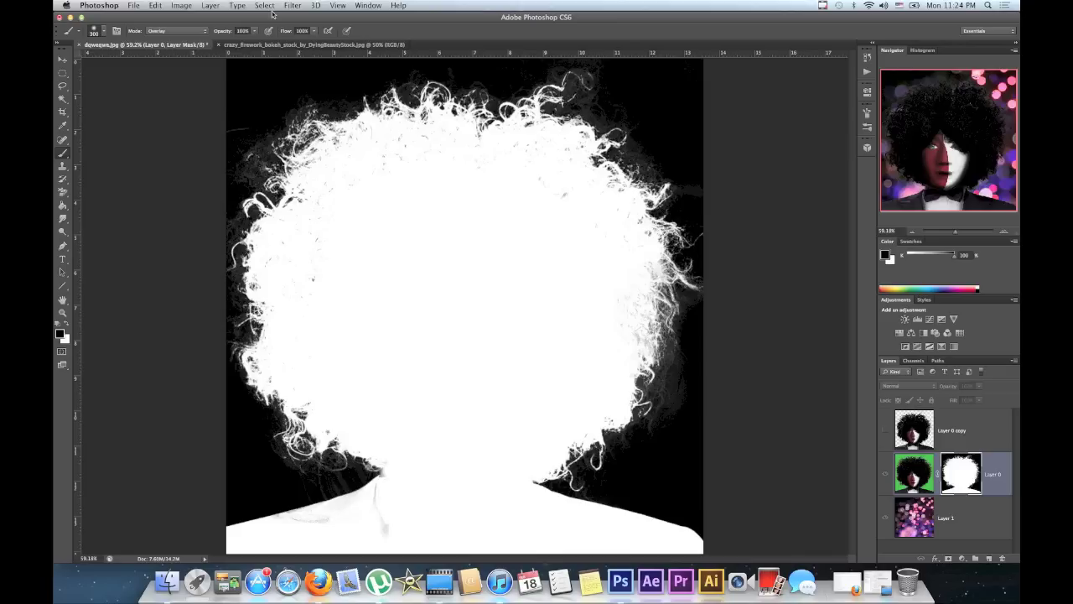
Touch up the left shoulder edge, then paint it white to lighten the shoulder in the mask.
click(254, 33)
drag(288, 533, 356, 512)
click(67, 325)
mouse_move(353, 496)
mouse_down()
mouse_move(287, 534)
mouse_move(374, 514)
mouse_move(319, 428)
mouse_up()
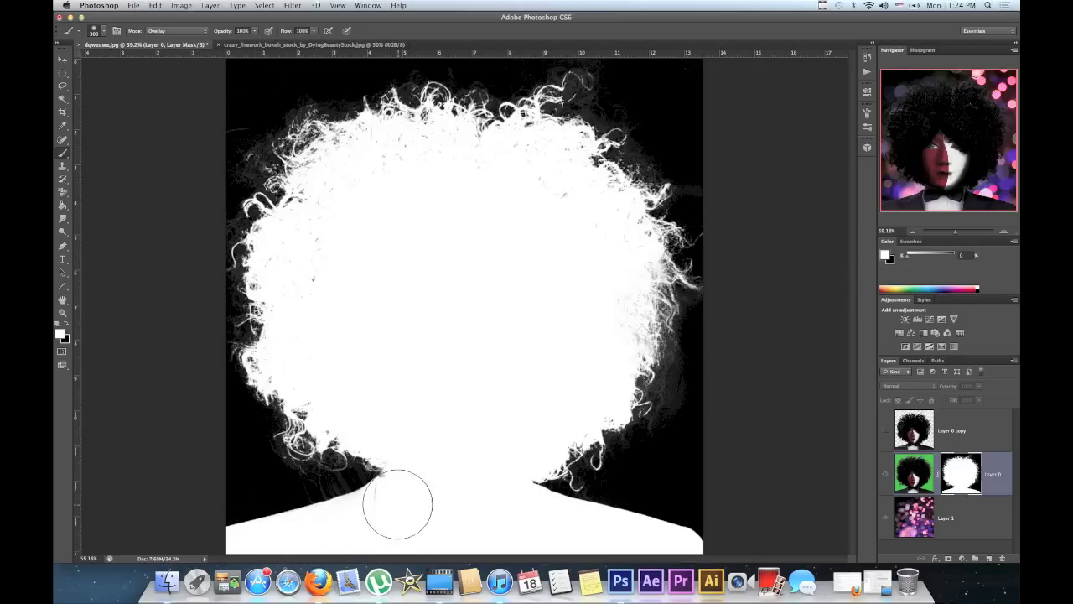
Shrink the brush to about 16 px to clean remaining grey areas of Layer 0's mask.
key(bracketleft)
key(bracketleft)
key(bracketleft)
key(bracketleft)
key(bracketleft)
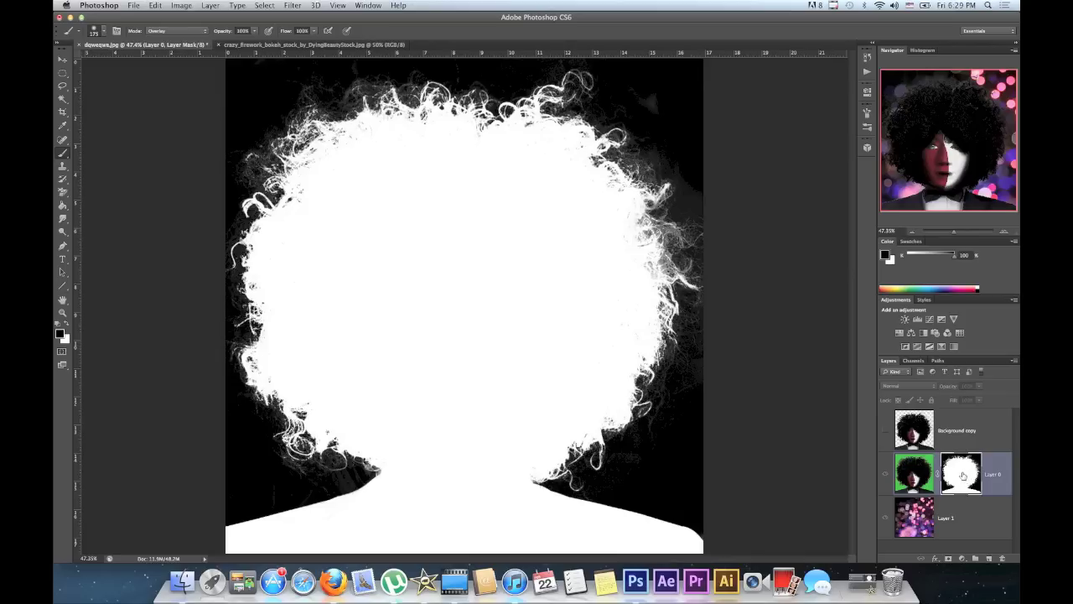
Return to the composite view and set the brush to 29% opacity, about 125 px.
alt+click(963, 475)
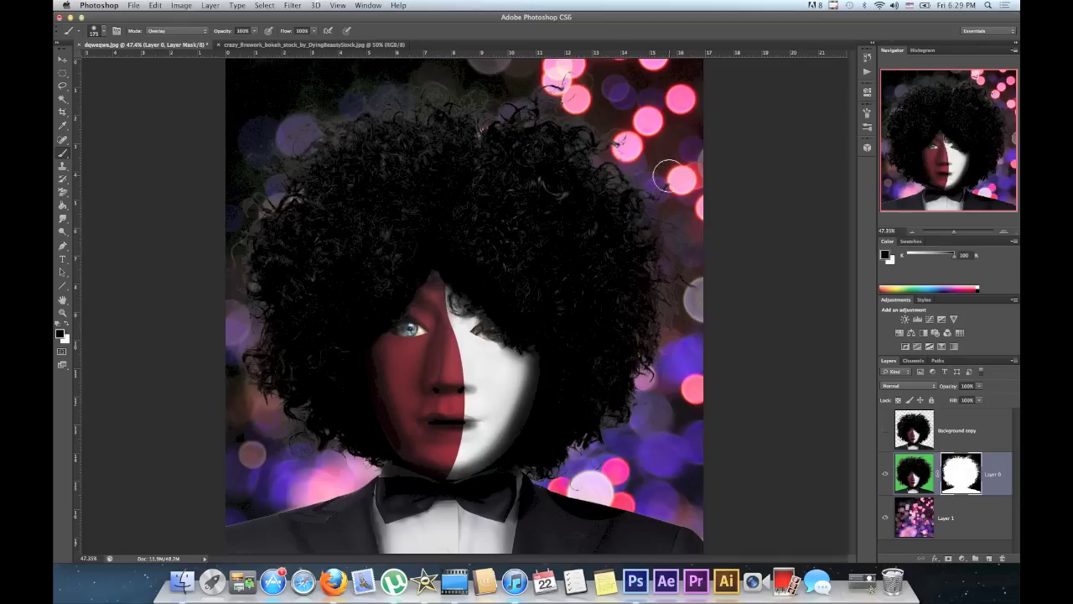
click(255, 31)
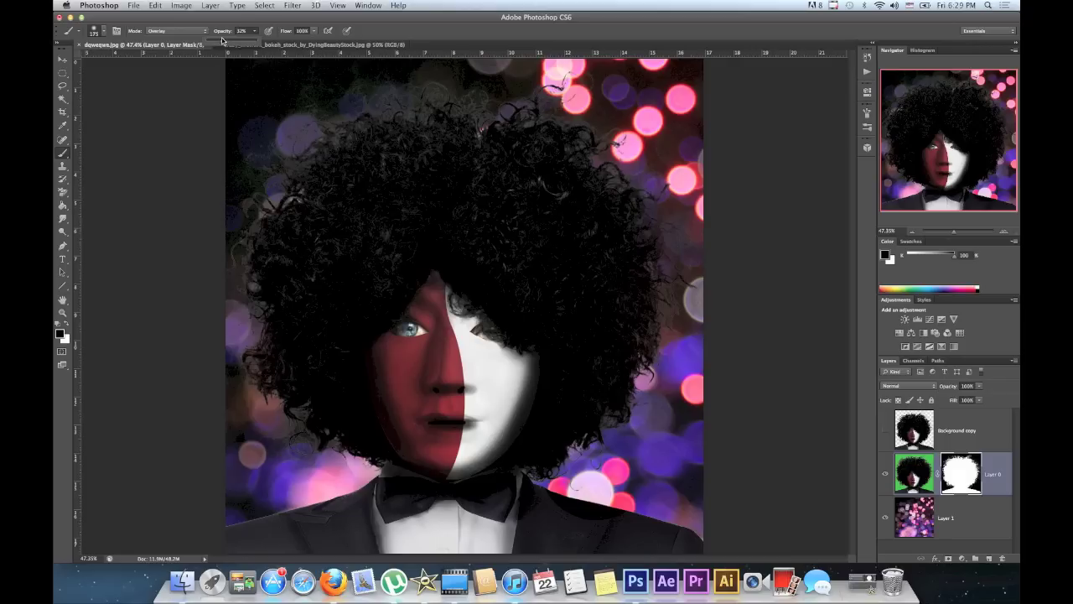
drag(222, 40, 220, 41)
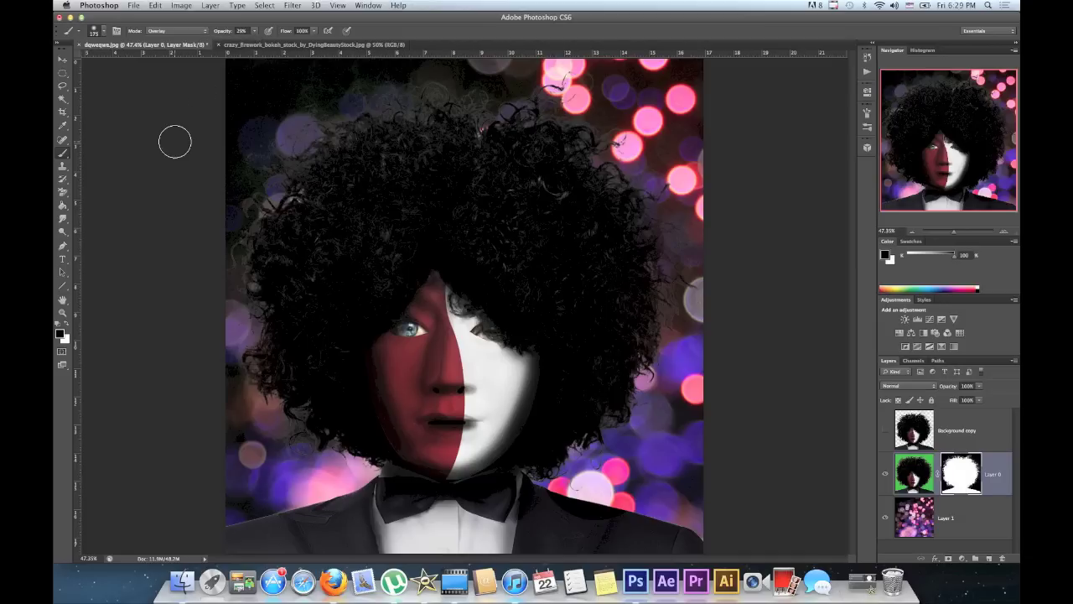
key(bracketright)
key(bracketright)
key(bracketright)
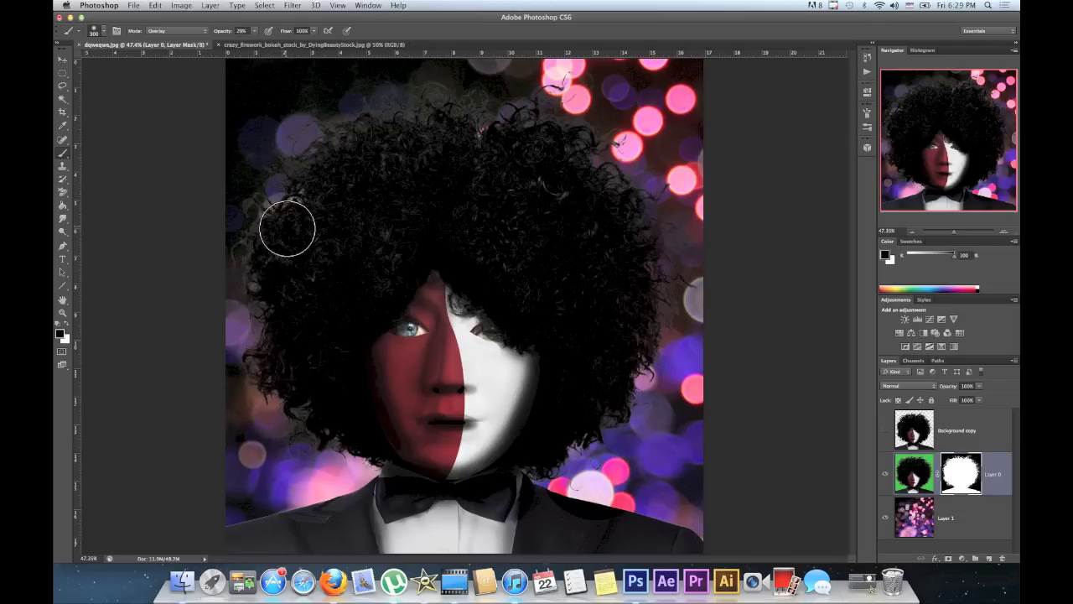
key(bracketleft)
key(bracketleft)
key(bracketleft)
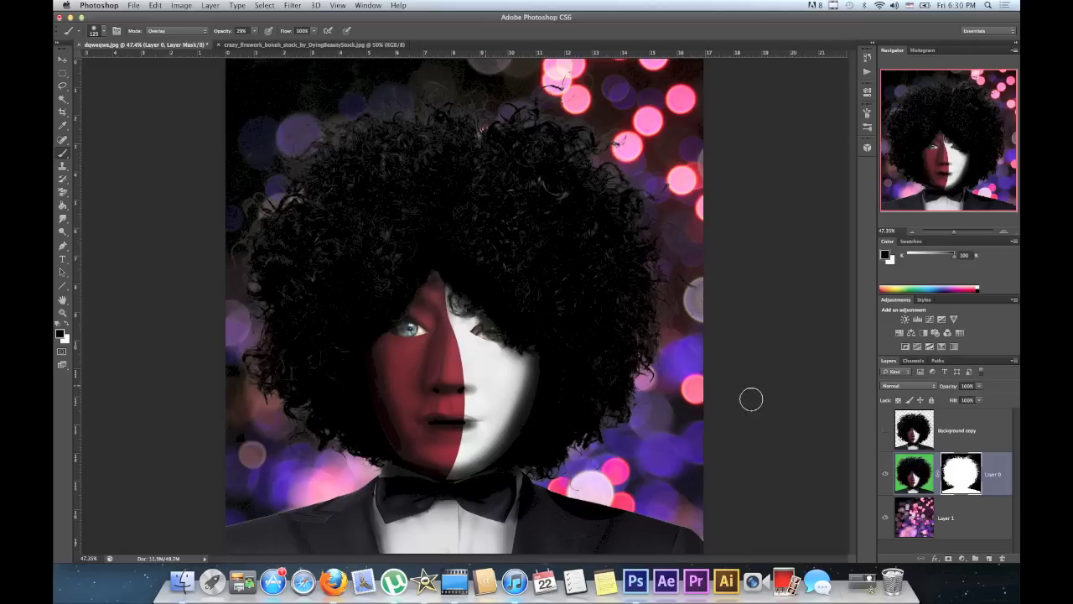
Apply a 0.5-pixel Gaussian Blur to Layer 0's mask, then return to the Brush tool.
click(291, 6)
mouse_move(318, 122)
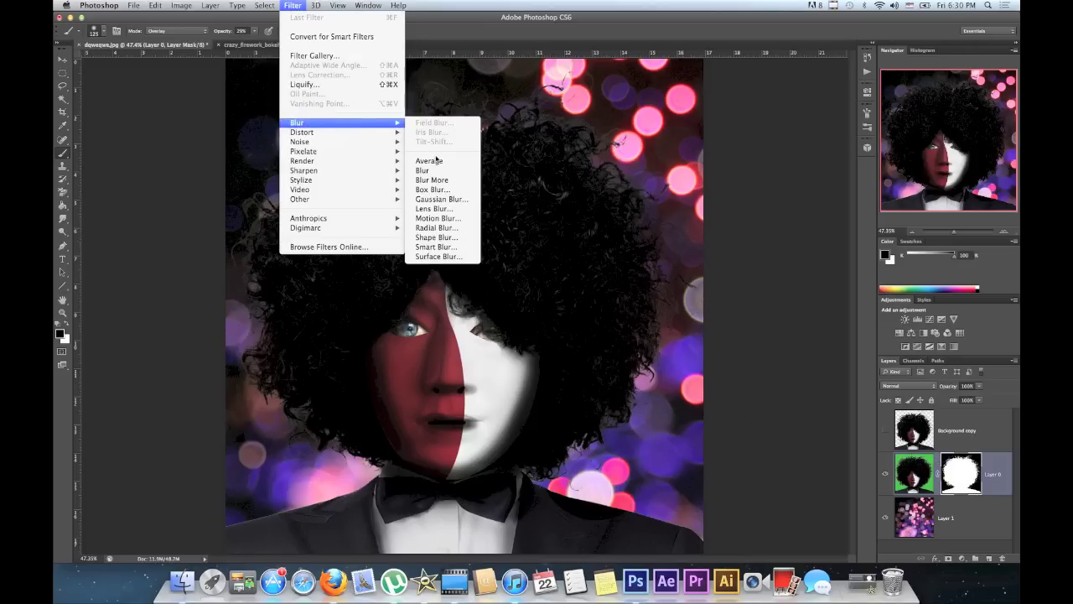
click(442, 199)
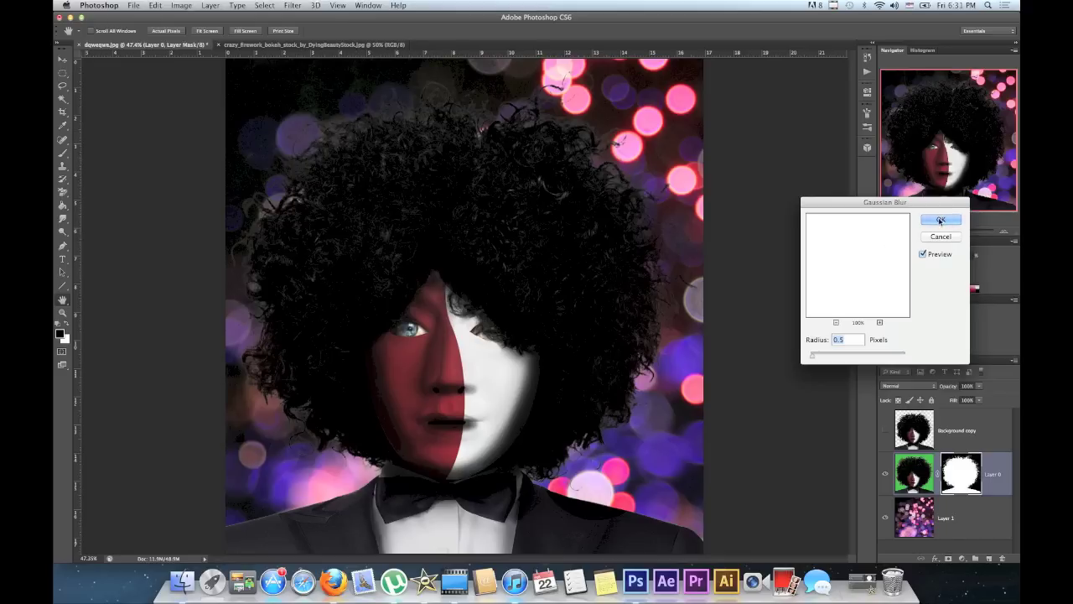
click(941, 220)
key(b)
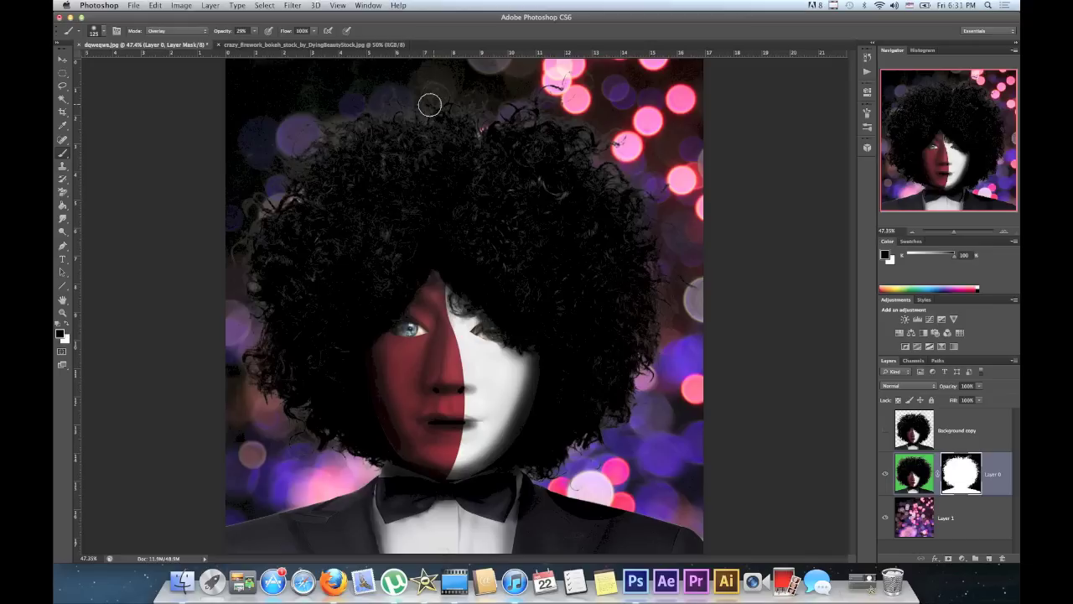